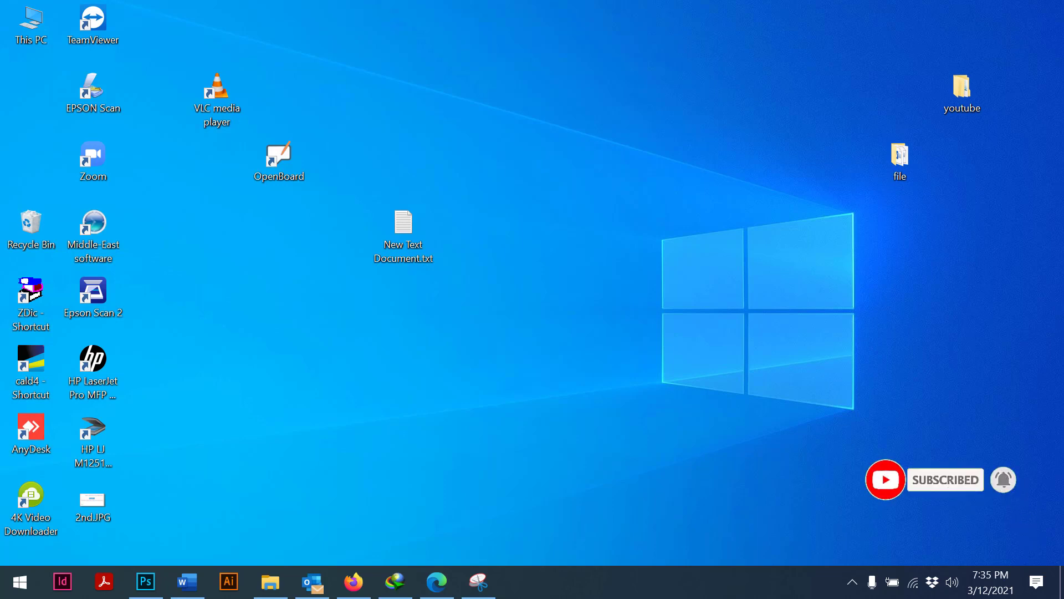
Open the user's temporary files folder by running %temp% from the Run dialog
{"action": "key", "text": "super"}
{"action": "type", "text": "run"}
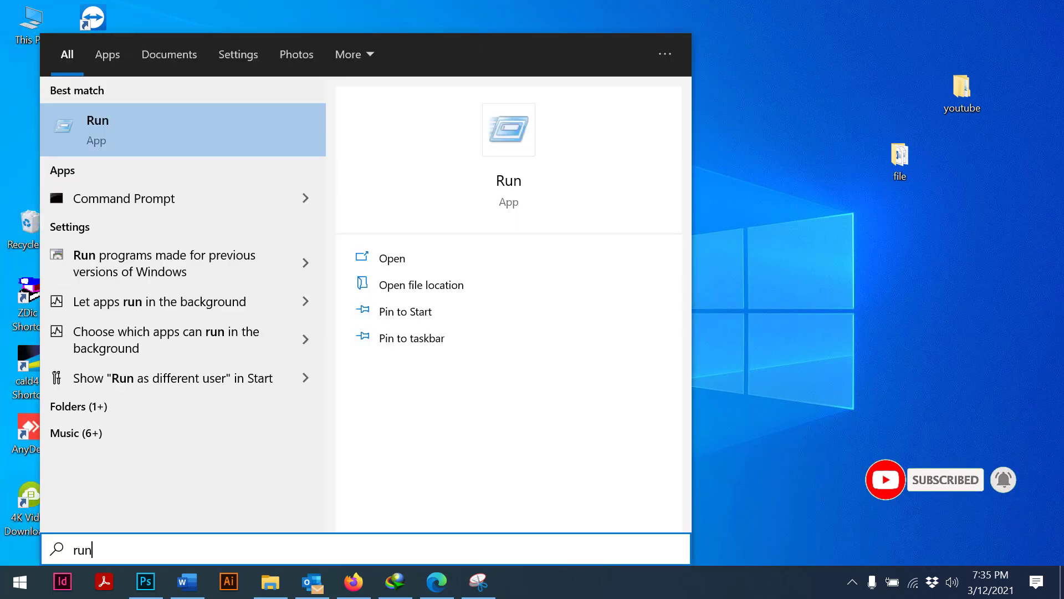
{"action": "key", "text": "Return"}
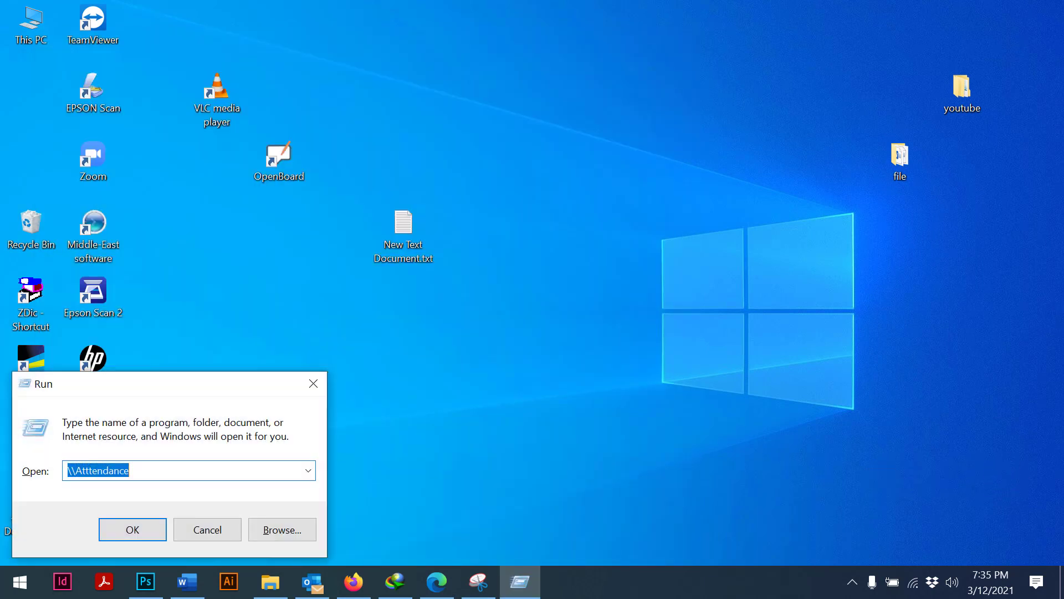
{"action": "key", "text": "BackSpace"}
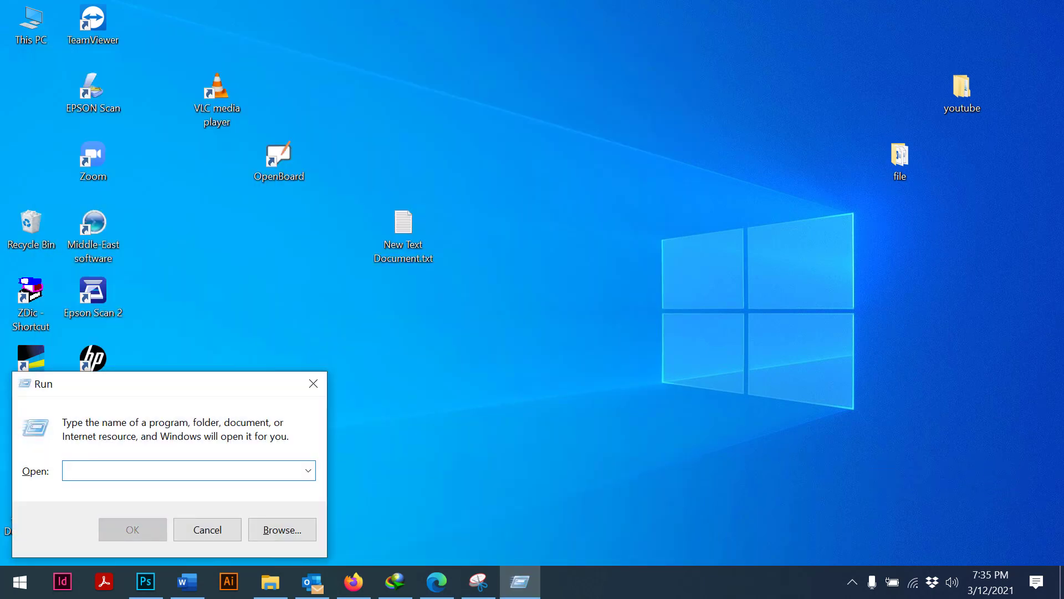
{"action": "type", "text": "%t"}
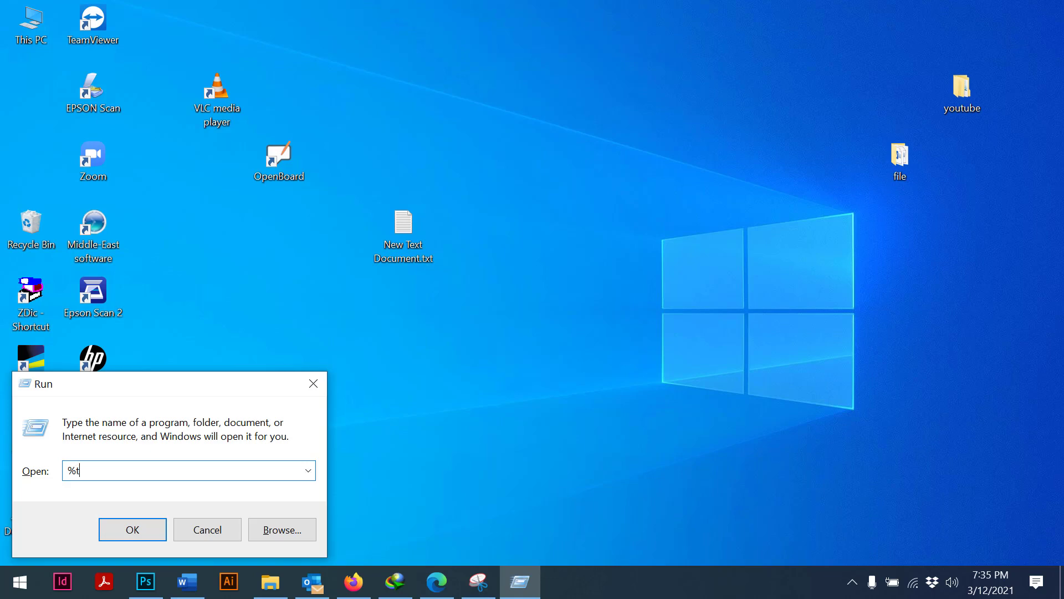
{"action": "type", "text": "emp%"}
{"action": "key", "text": "Return"}
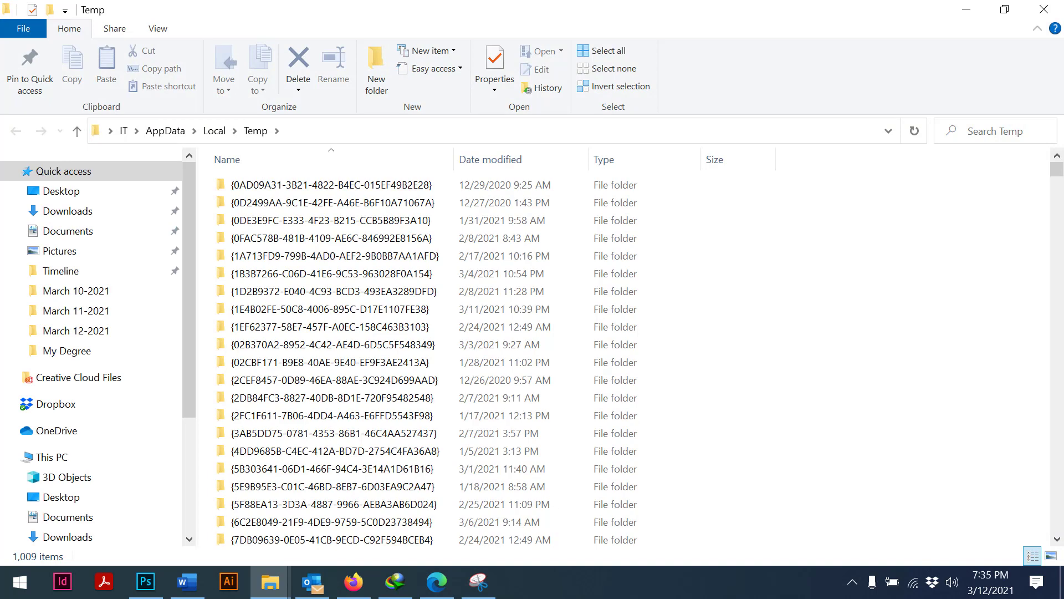
Permanently delete all items in the user's Temp folder, then close the folder window
{"action": "key", "text": "ctrl+a"}
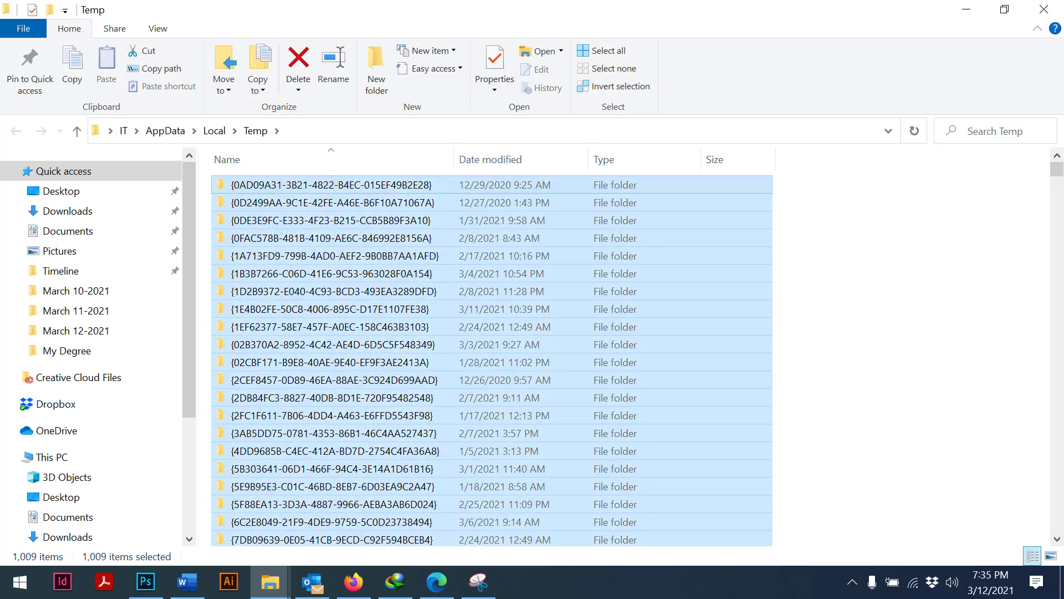
{"action": "key", "text": "shift+Delete"}
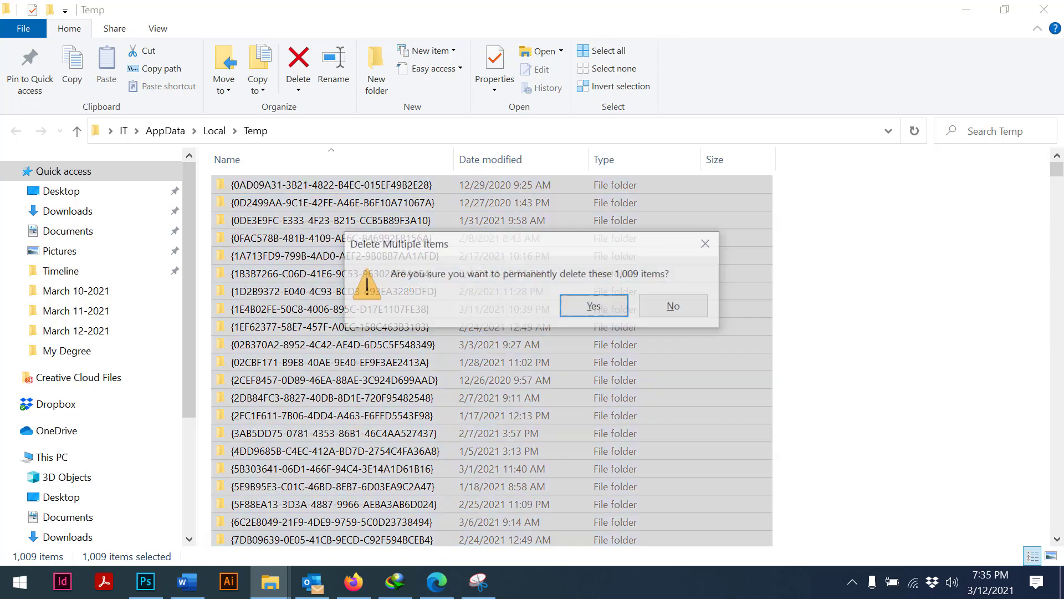
{"action": "key", "text": "Return"}
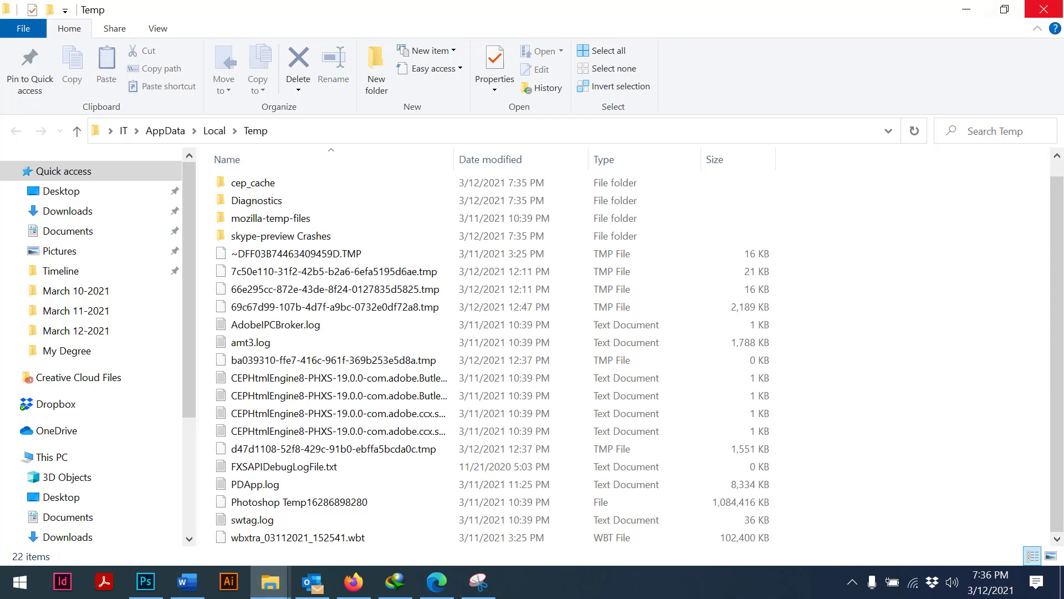
{"action": "left_click", "coordinate": [1044, 10]}
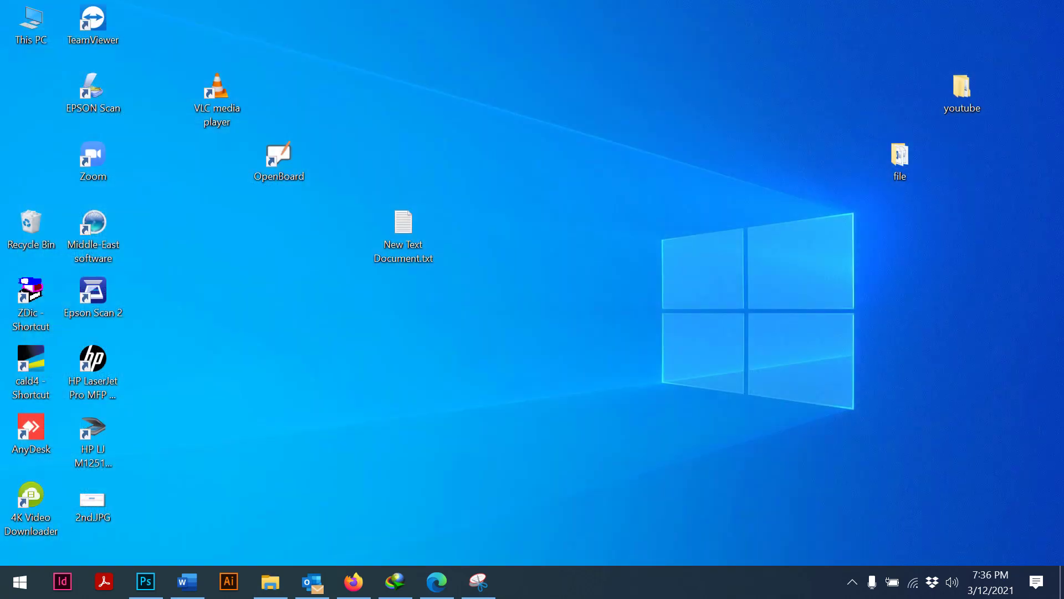
Open the Windows Temp folder by running temp from the Run dialog, granting permanent access to the folder
{"action": "key", "text": "super"}
{"action": "type", "text": "run"}
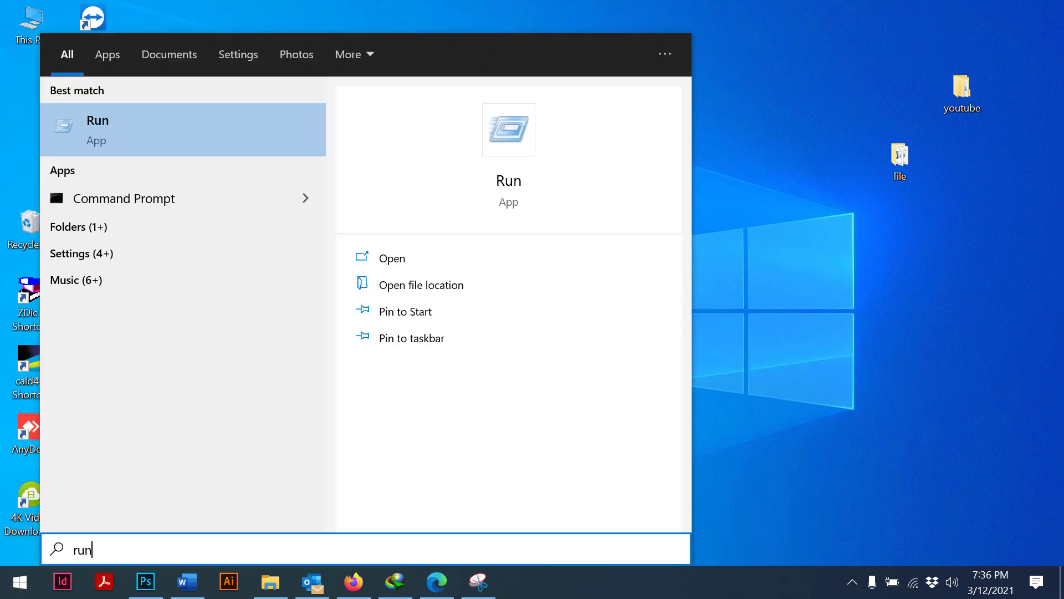
{"action": "key", "text": "Return"}
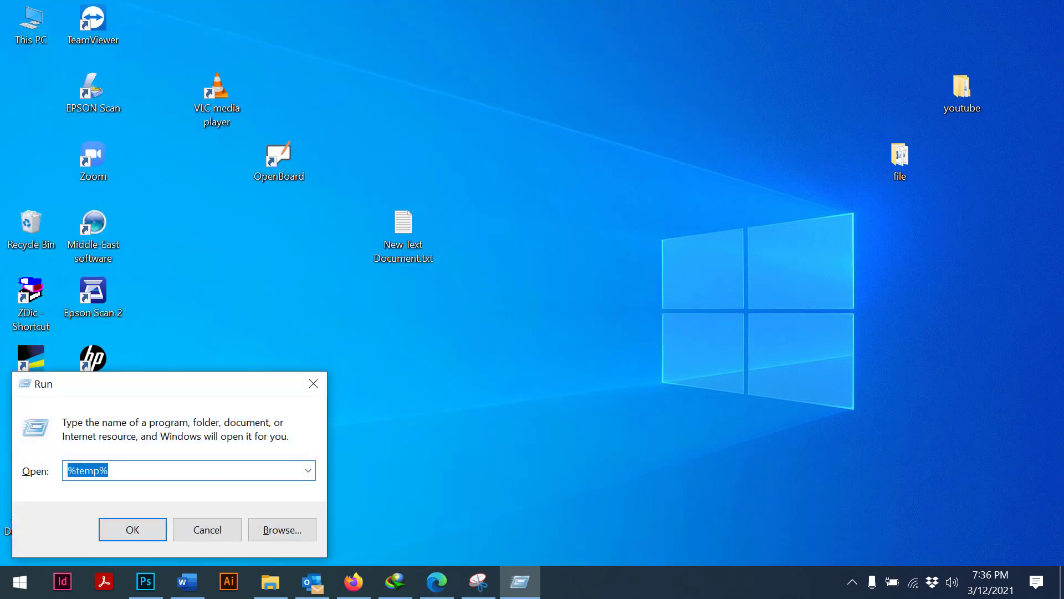
{"action": "key", "text": "BackSpace"}
{"action": "type", "text": "temp"}
{"action": "key", "text": "Return"}
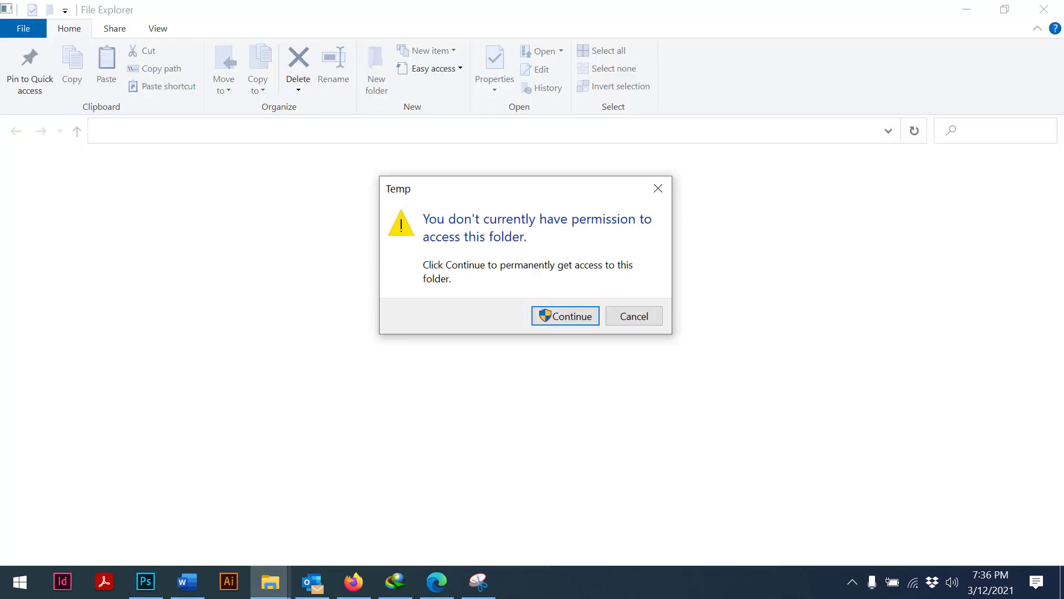
{"action": "left_click", "coordinate": [566, 316]}
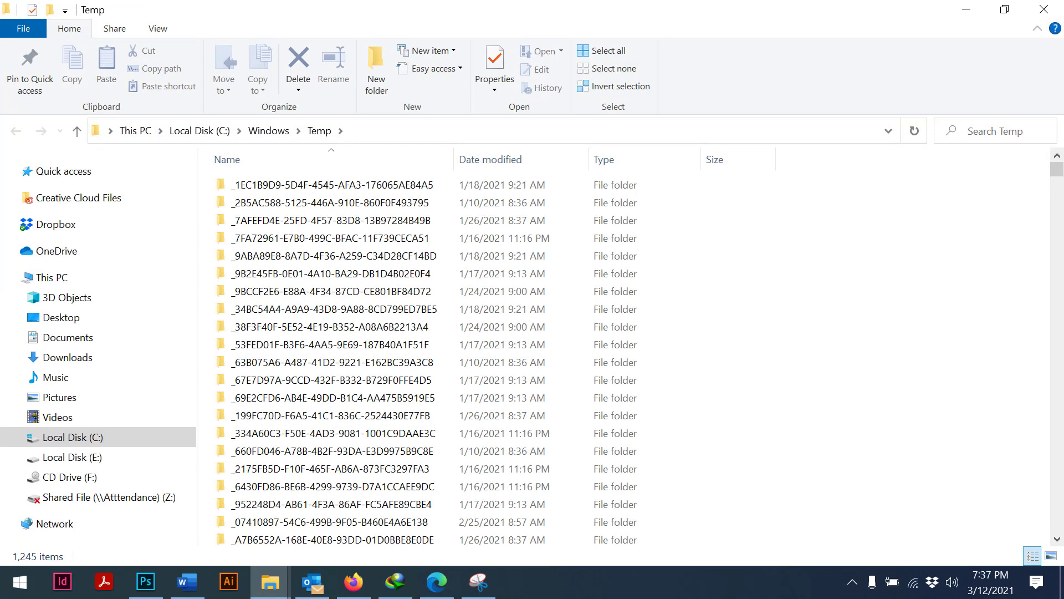
Permanently delete all items in the Windows Temp folder, dismiss the deletion of files in use, and close the window
{"action": "key", "text": "ctrl+a"}
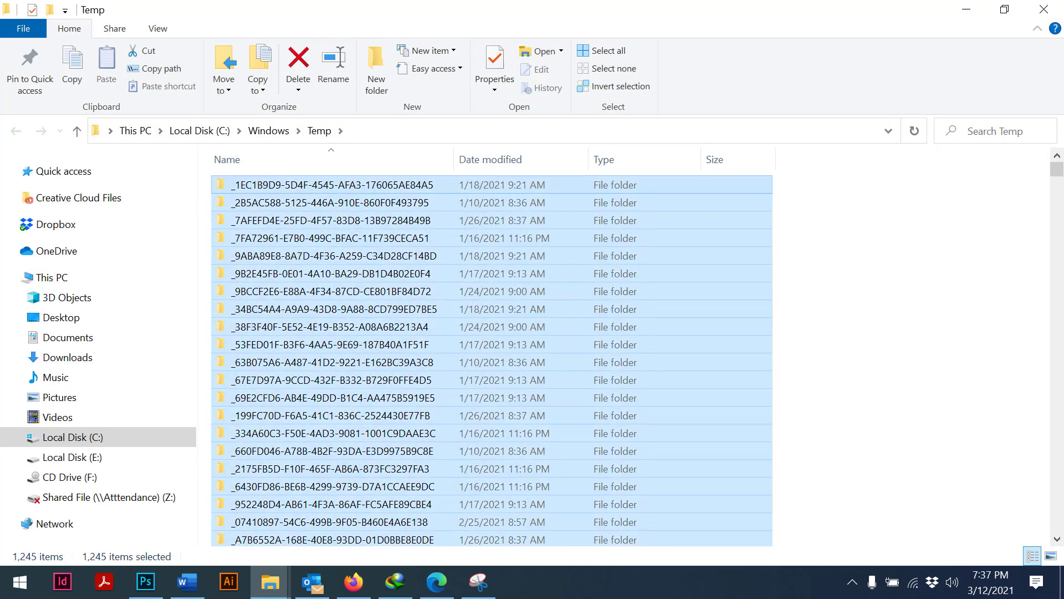
{"action": "key", "text": "shift+Delete"}
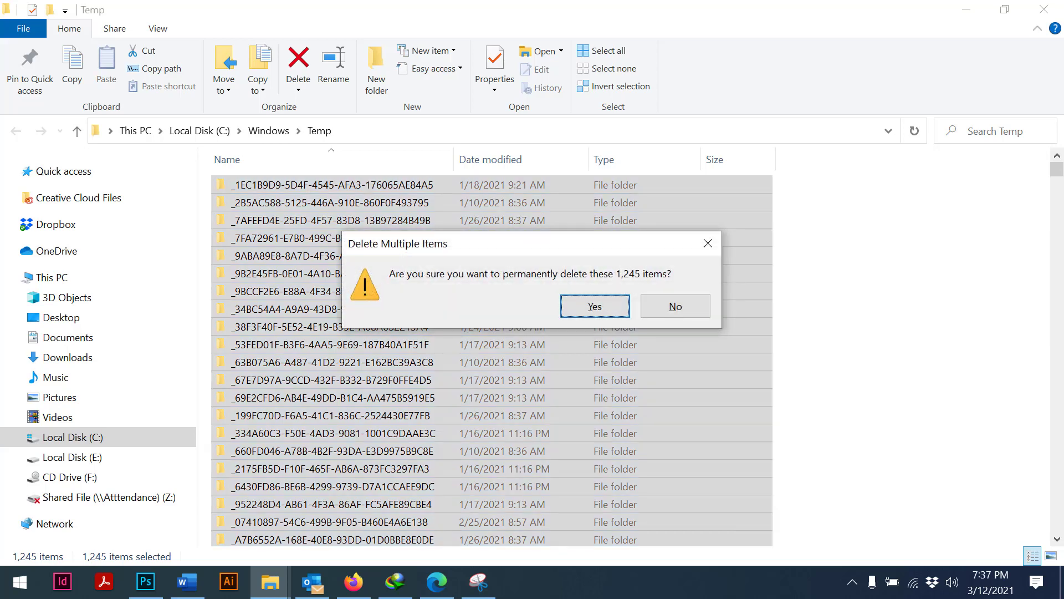
{"action": "left_click", "coordinate": [596, 305]}
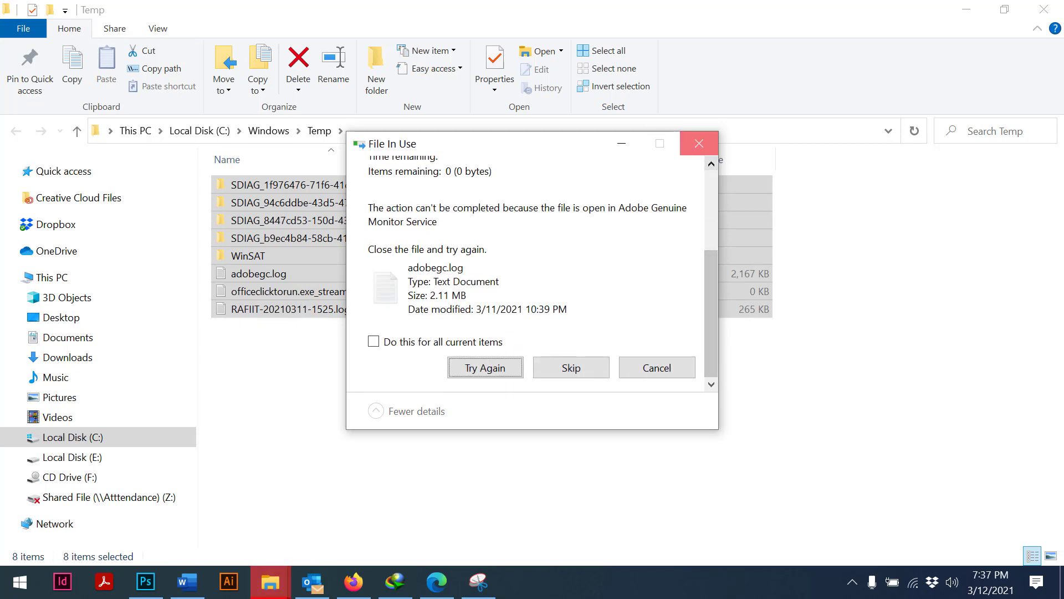
{"action": "left_click", "coordinate": [700, 144]}
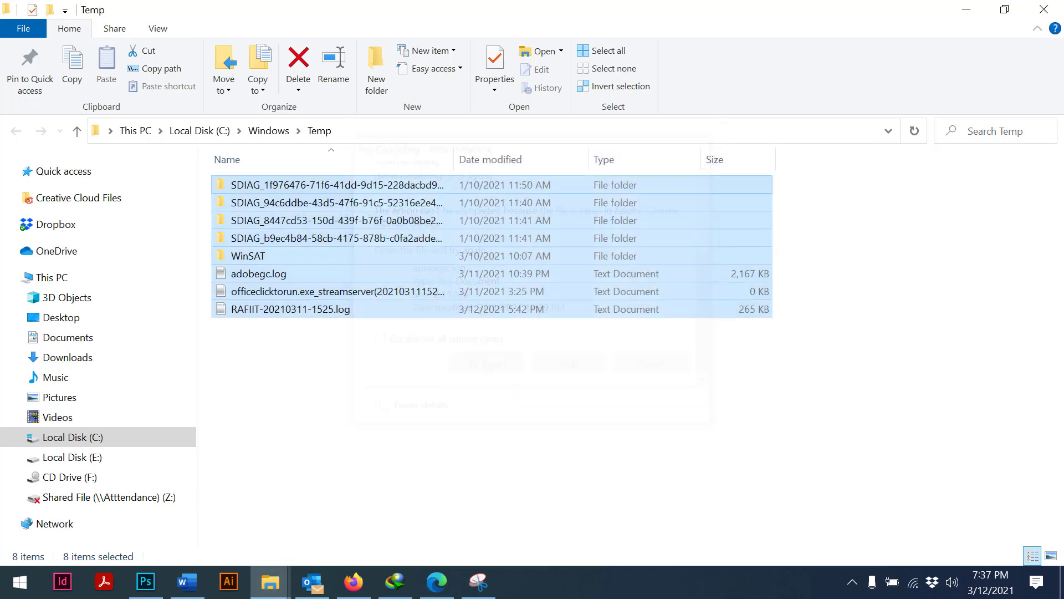
{"action": "left_click", "coordinate": [1044, 10]}
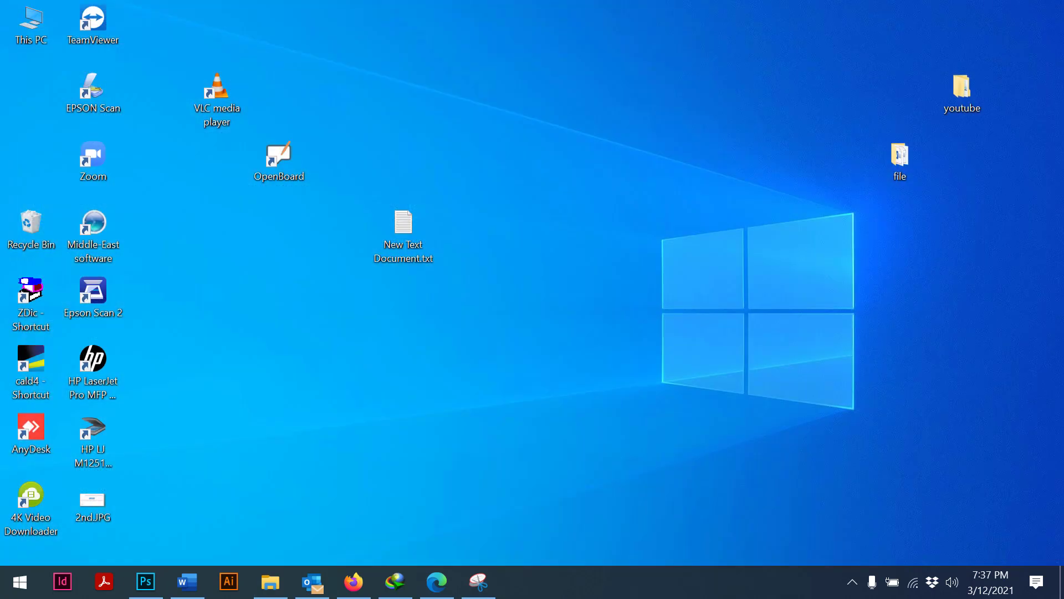
Open the Windows Prefetch folder by running prefetch from the Run dialog, granting permanent access to the folder
{"action": "key", "text": "super"}
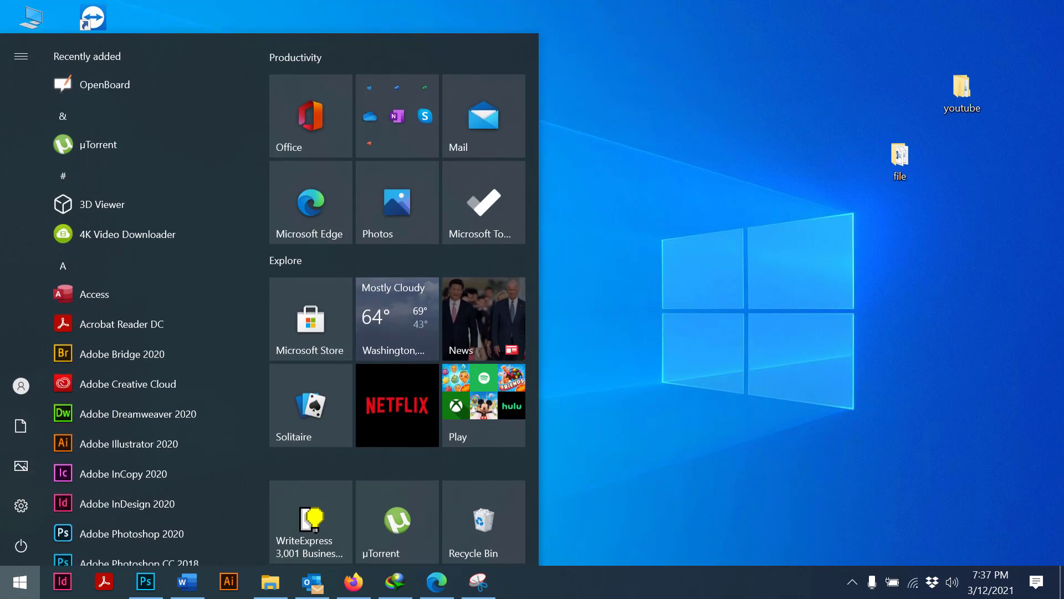
{"action": "type", "text": "run"}
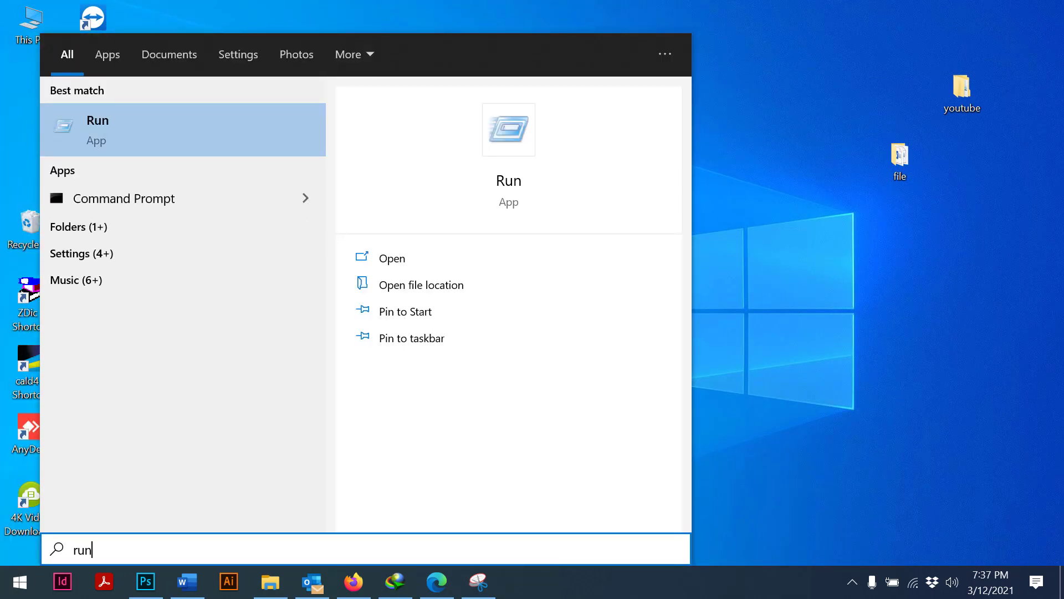
{"action": "key", "text": "Return"}
{"action": "key", "text": "BackSpace"}
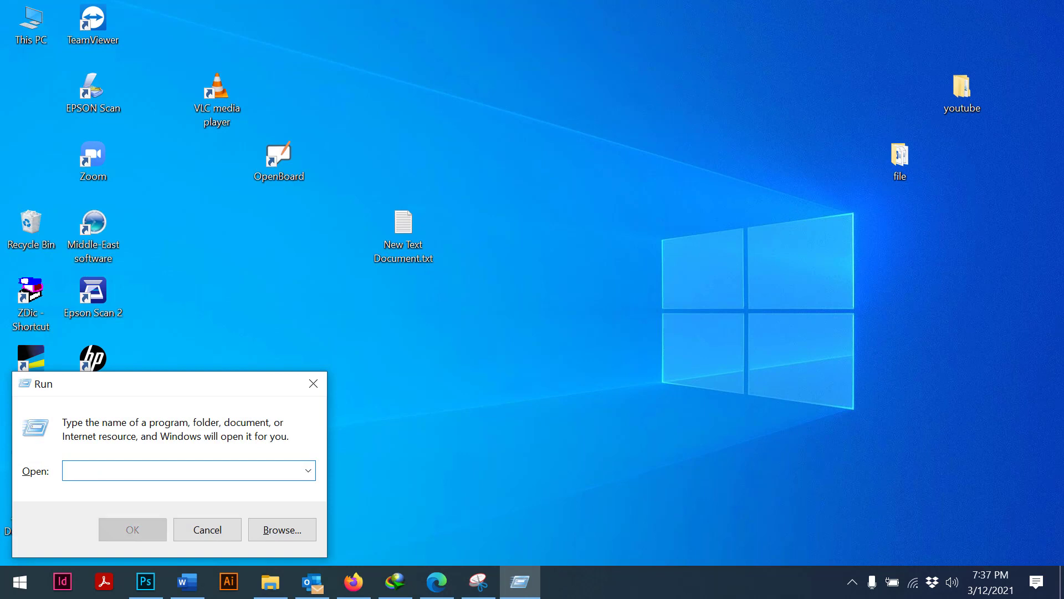
{"action": "type", "text": "pref"}
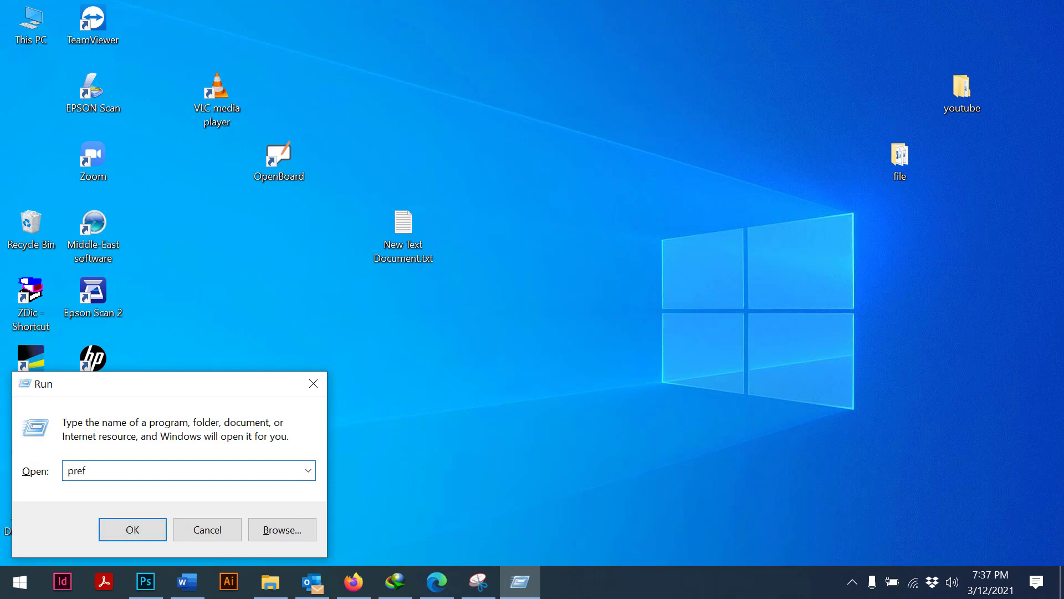
{"action": "type", "text": "etch"}
{"action": "key", "text": "Return"}
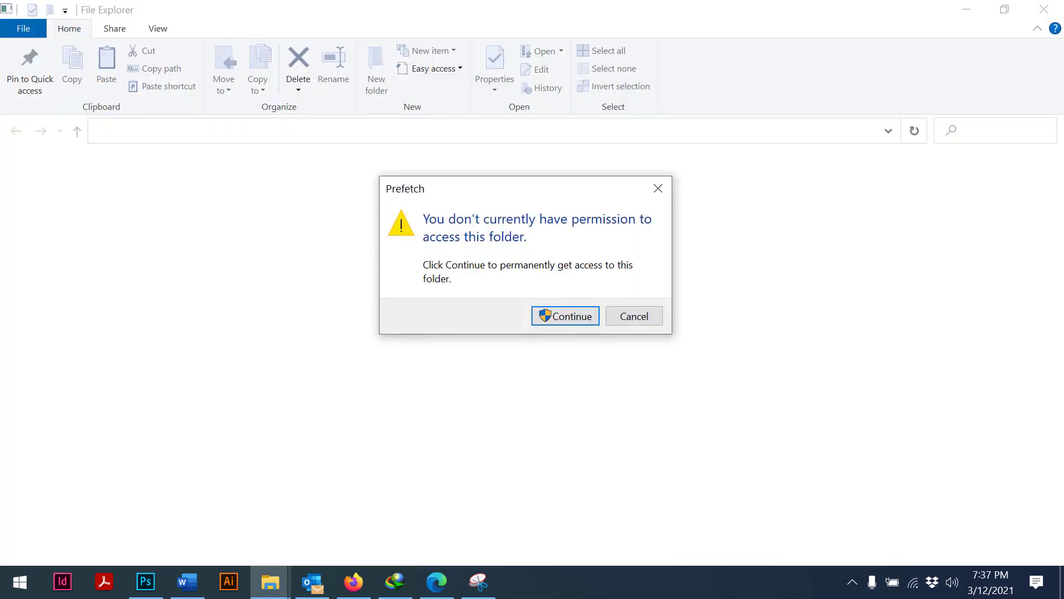
{"action": "key", "text": "Return"}
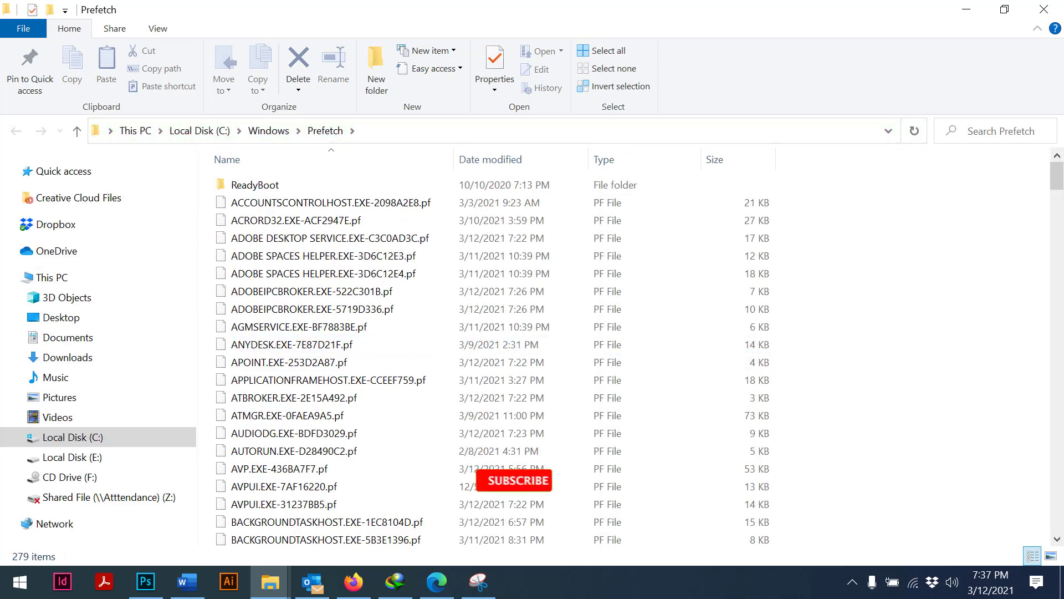
Permanently delete all items in the Prefetch folder and cancel the deletion of files in use
{"action": "key", "text": "ctrl+a"}
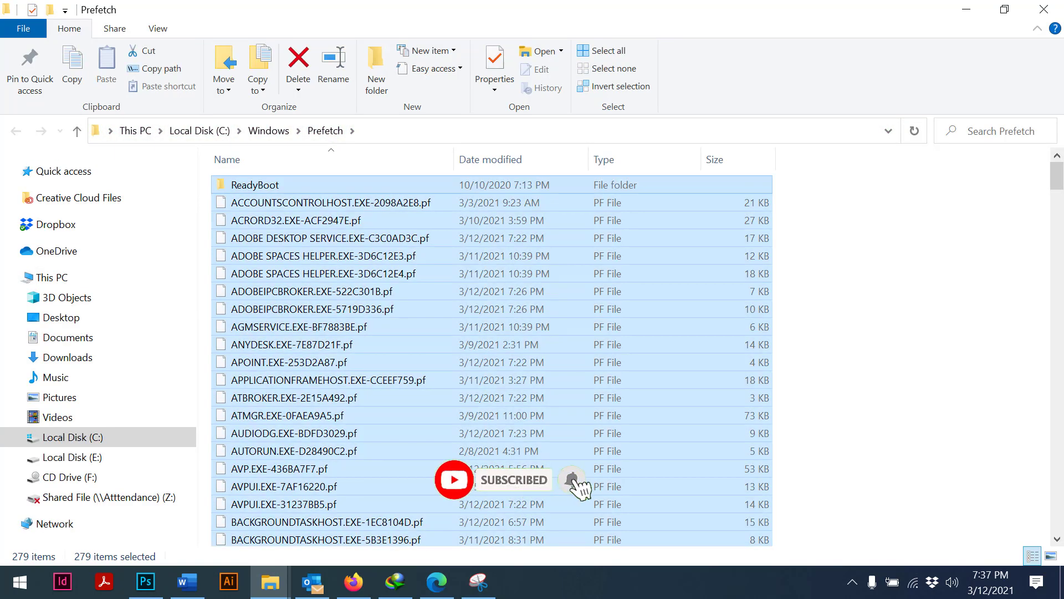
{"action": "key", "text": "shift+Delete"}
{"action": "key", "text": "Return"}
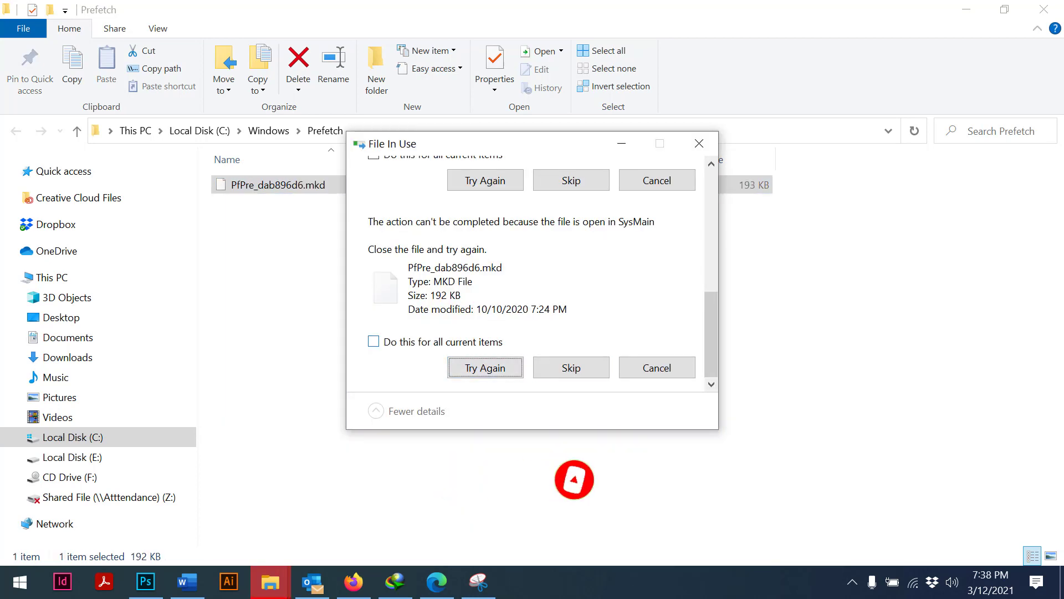
{"action": "left_click", "coordinate": [657, 180]}
{"action": "left_click", "coordinate": [699, 143]}
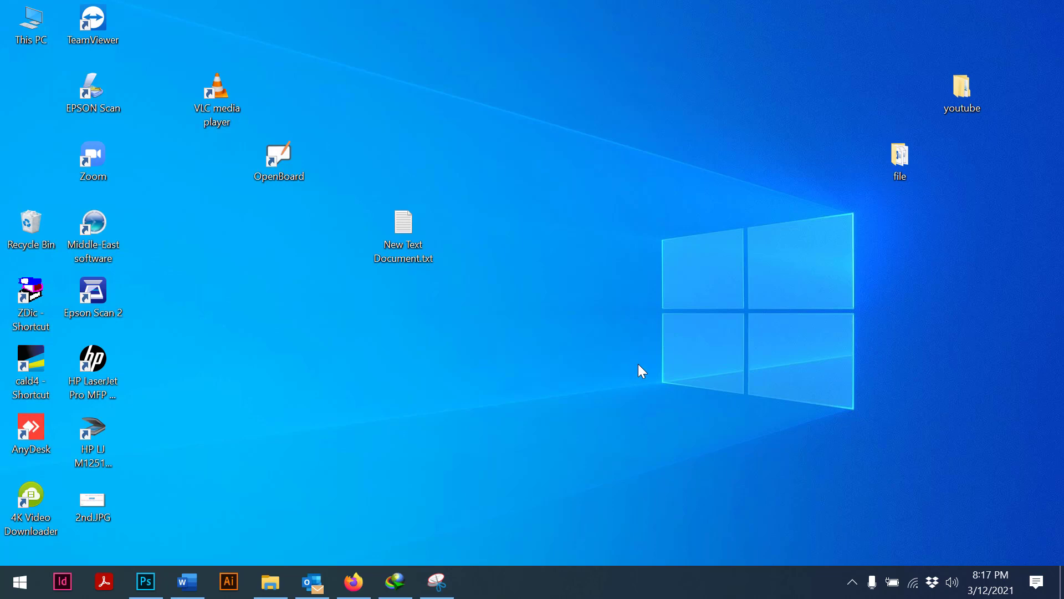
Open Task Manager's list of startup apps and disable Internet Download Manager at startup
{"action": "right_click", "coordinate": [708, 587]}
{"action": "left_click", "coordinate": [752, 510]}
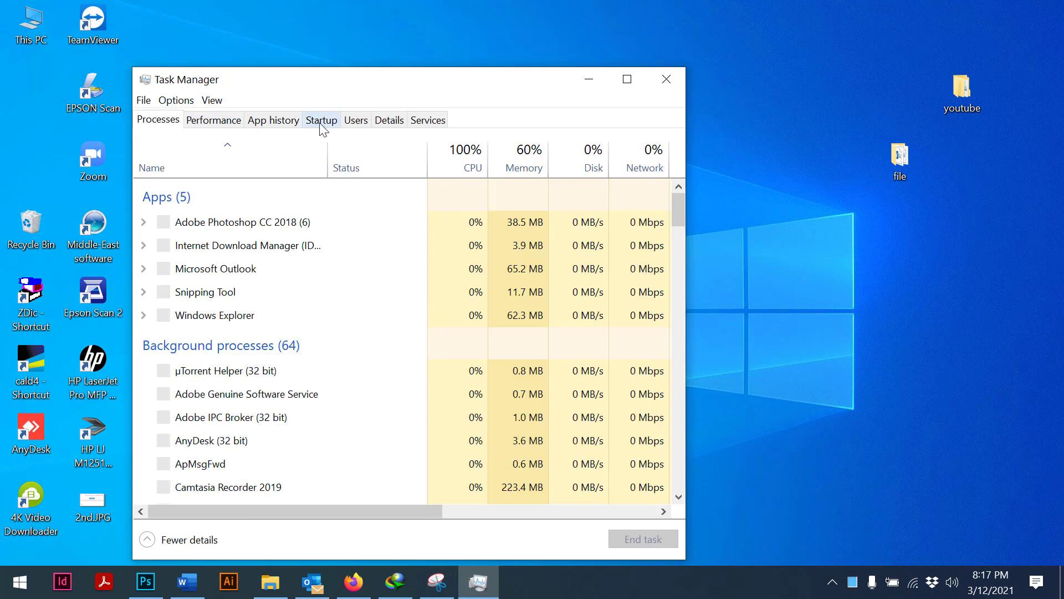
{"action": "left_click", "coordinate": [321, 122]}
{"action": "left_click_drag", "start_coordinate": [416, 81], "coordinate": [449, 52]}
{"action": "left_click_drag", "start_coordinate": [710, 300], "coordinate": [708, 432]}
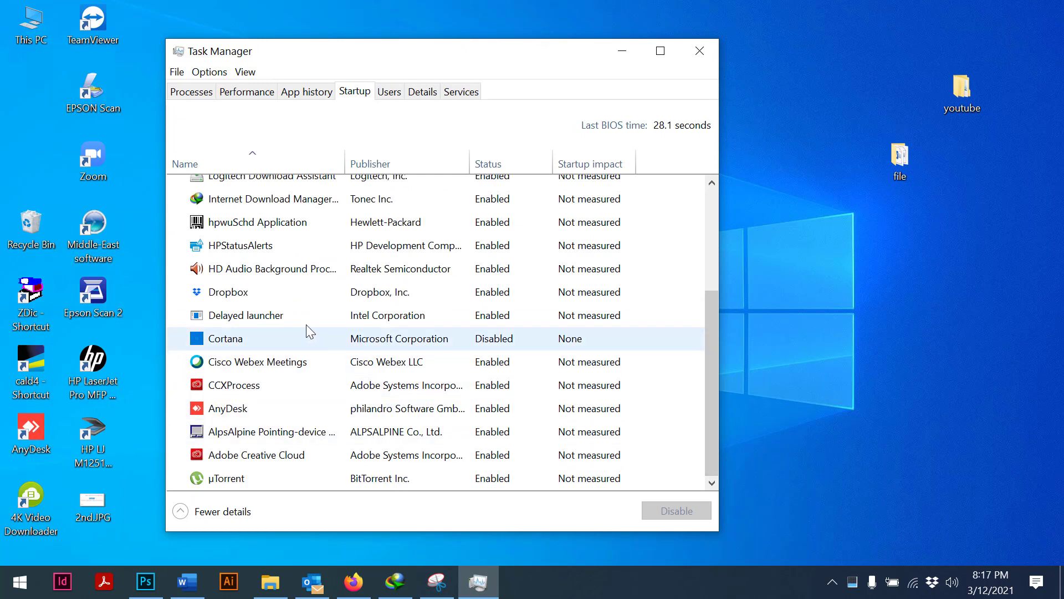
{"action": "scroll", "coordinate": [305, 421], "scroll_direction": "up", "scroll_amount": 1}
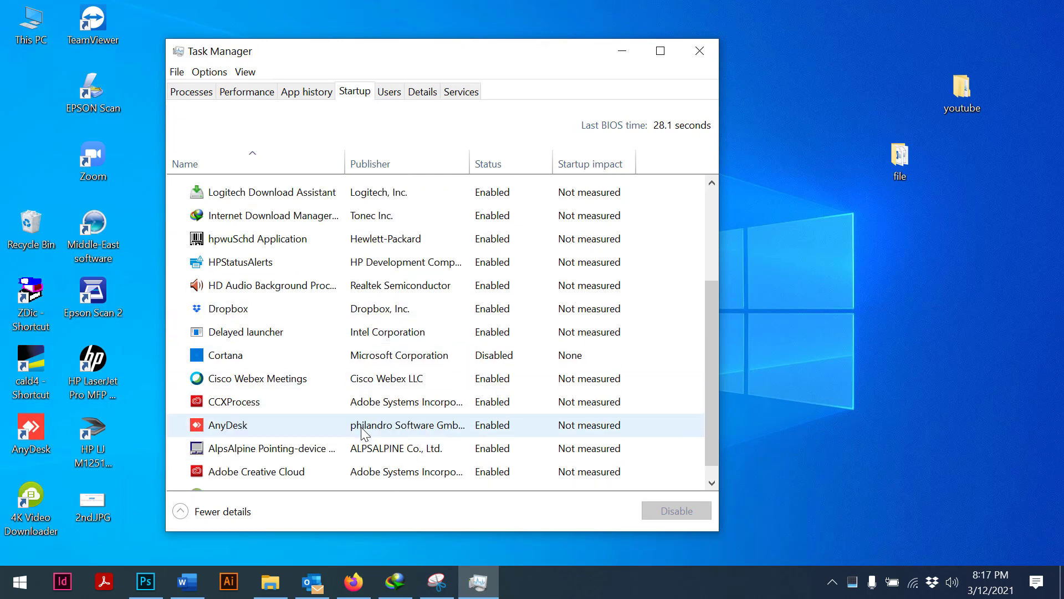
{"action": "left_click", "coordinate": [521, 218]}
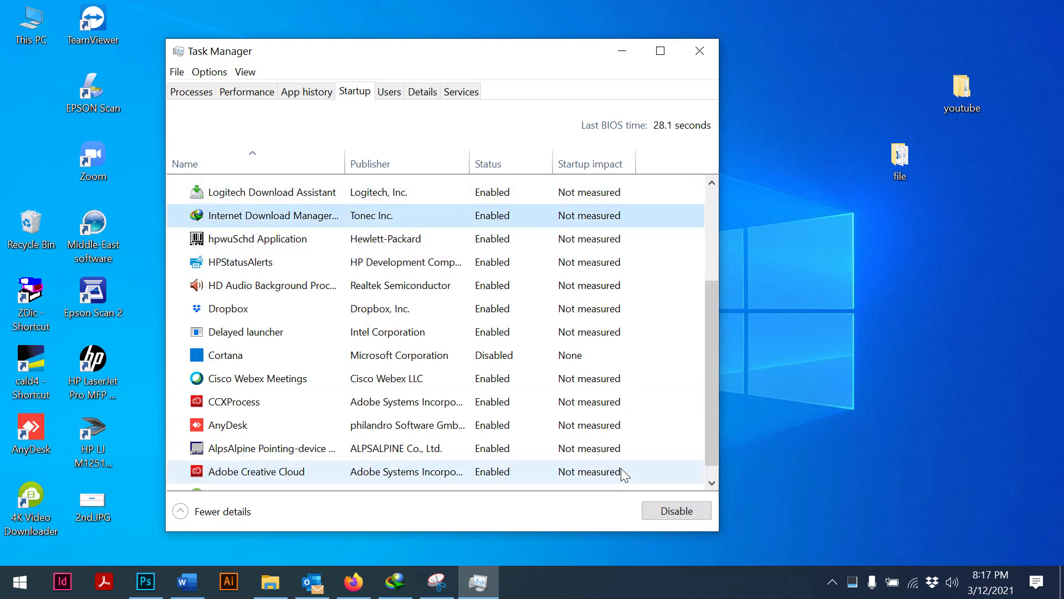
{"action": "left_click", "coordinate": [677, 511]}
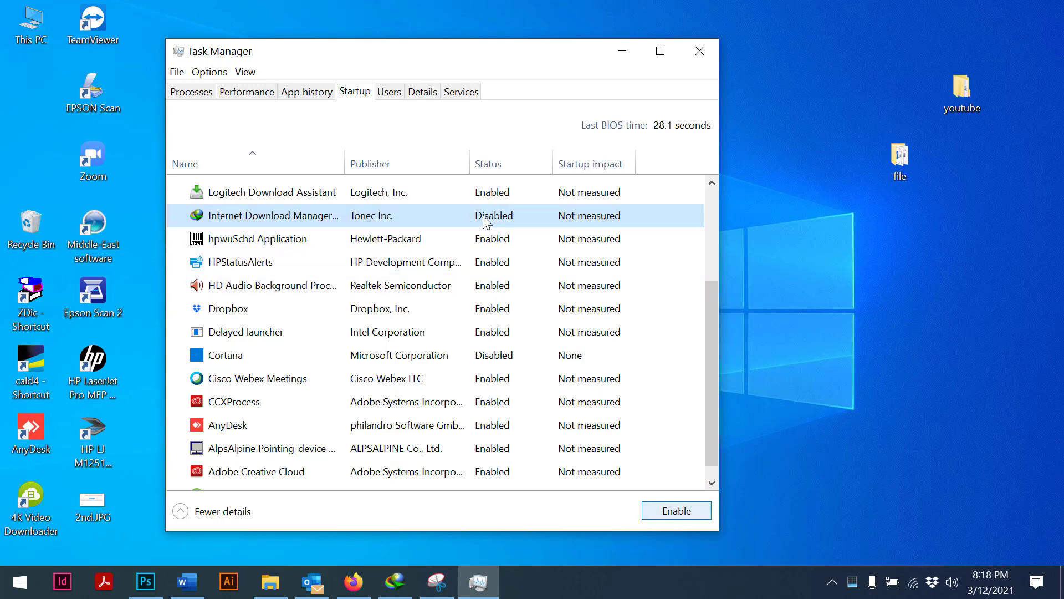
Disable Skype at startup and close Task Manager
{"action": "scroll", "coordinate": [483, 216], "scroll_direction": "up", "scroll_amount": 2}
{"action": "left_click", "coordinate": [221, 259]}
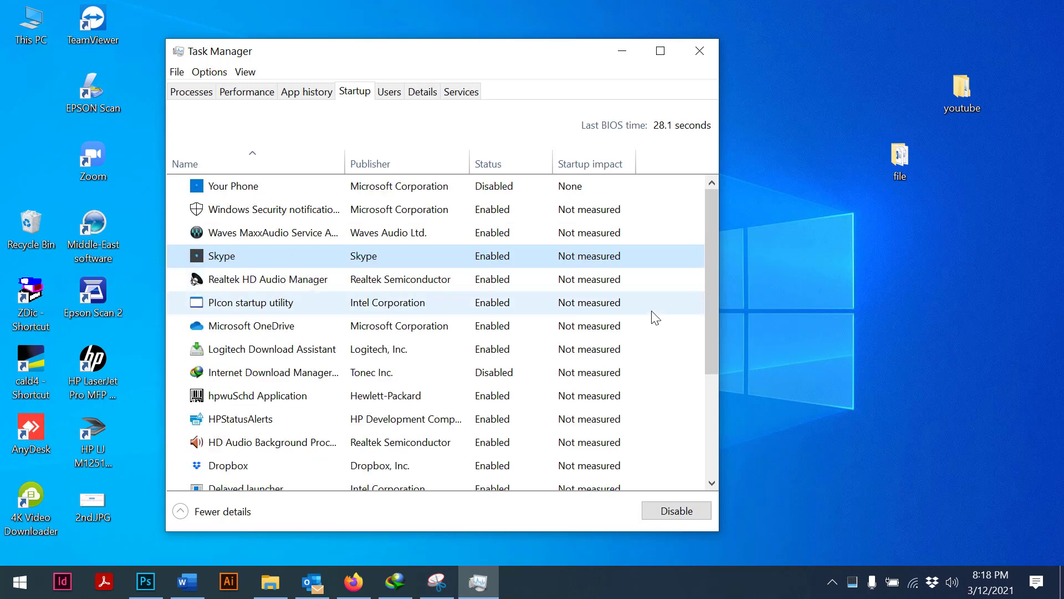
{"action": "left_click", "coordinate": [677, 510]}
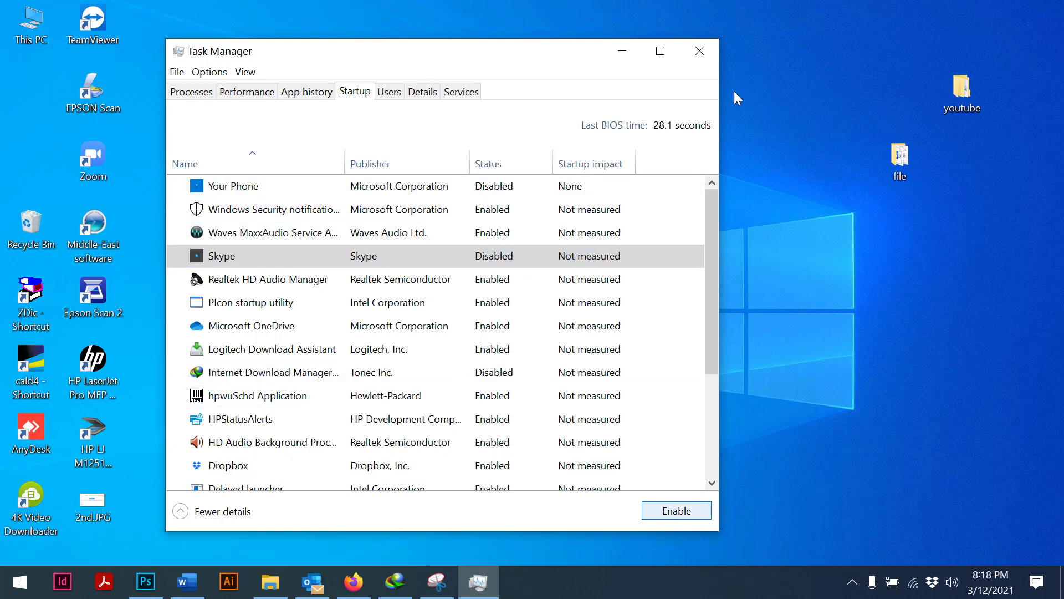
{"action": "left_click", "coordinate": [699, 51]}
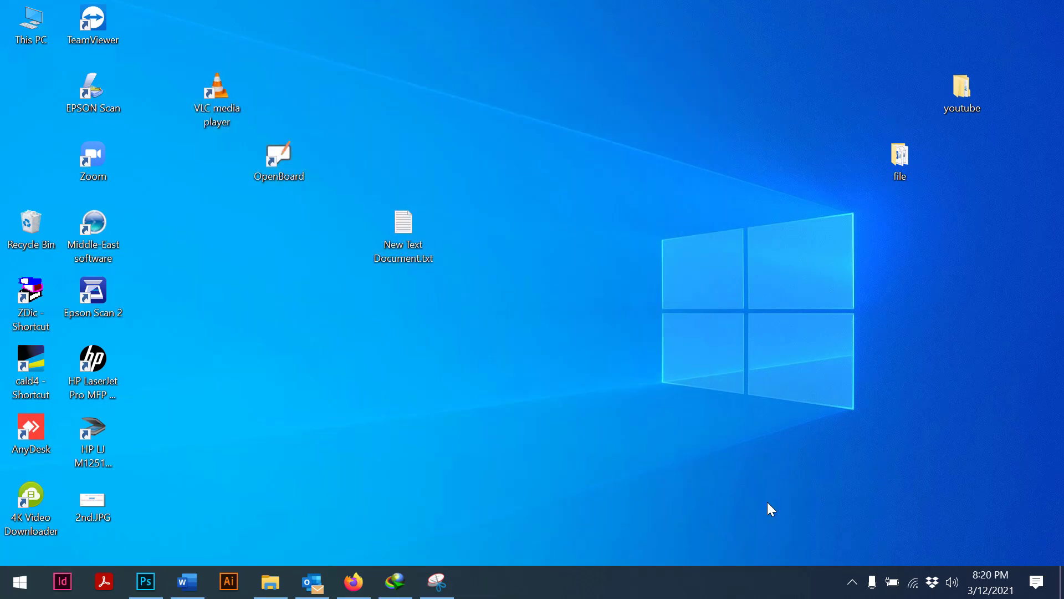
Open Defragment and Optimize Drives, optimize the C: drive, and close the tool
{"action": "key", "text": "super"}
{"action": "type", "text": "defr"}
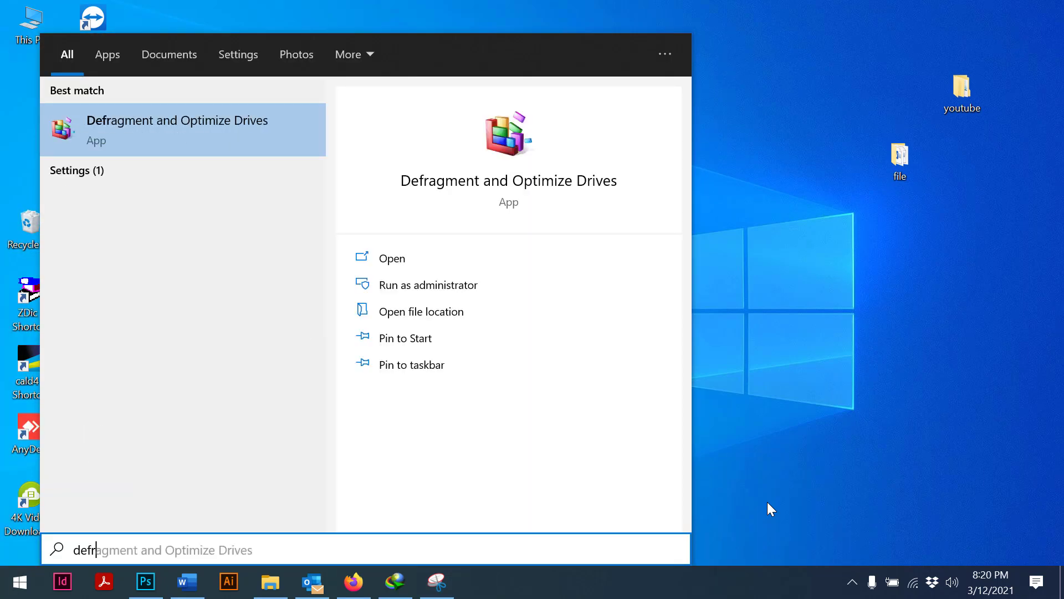
{"action": "key", "text": "Return"}
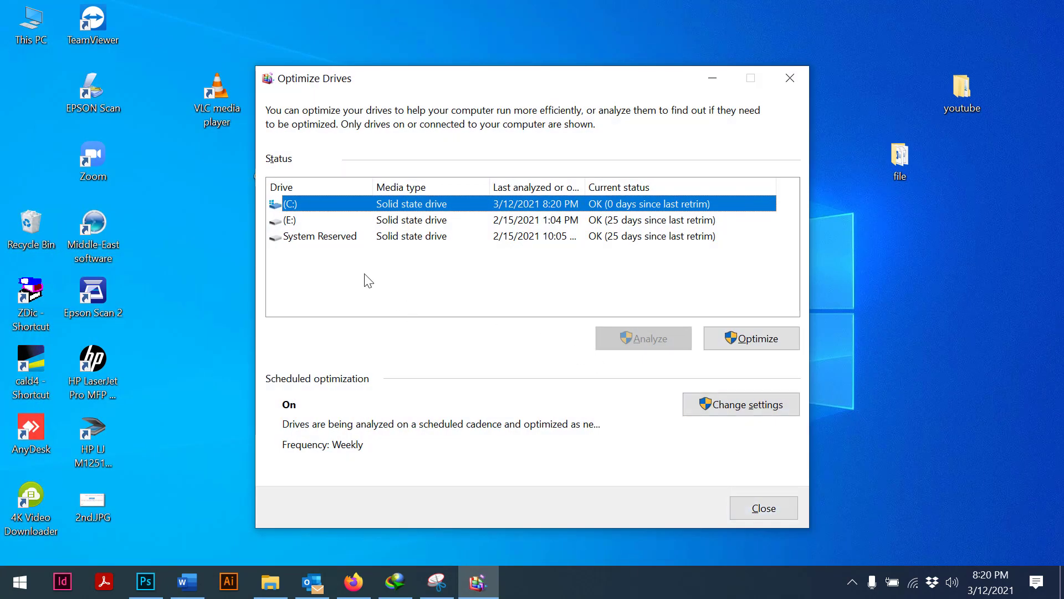
{"action": "left_click", "coordinate": [756, 342]}
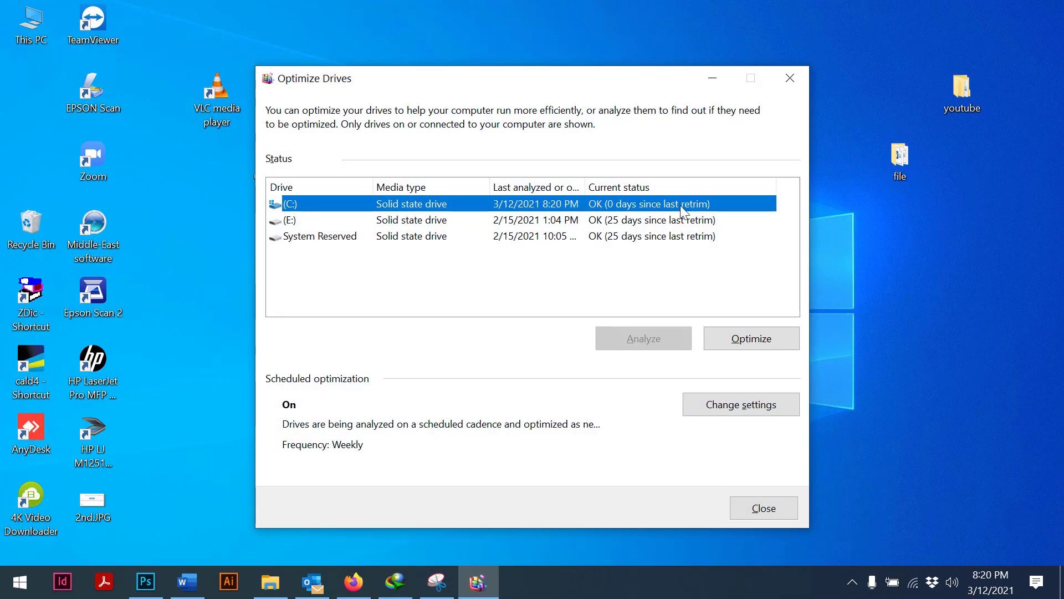
{"action": "left_click", "coordinate": [763, 509]}
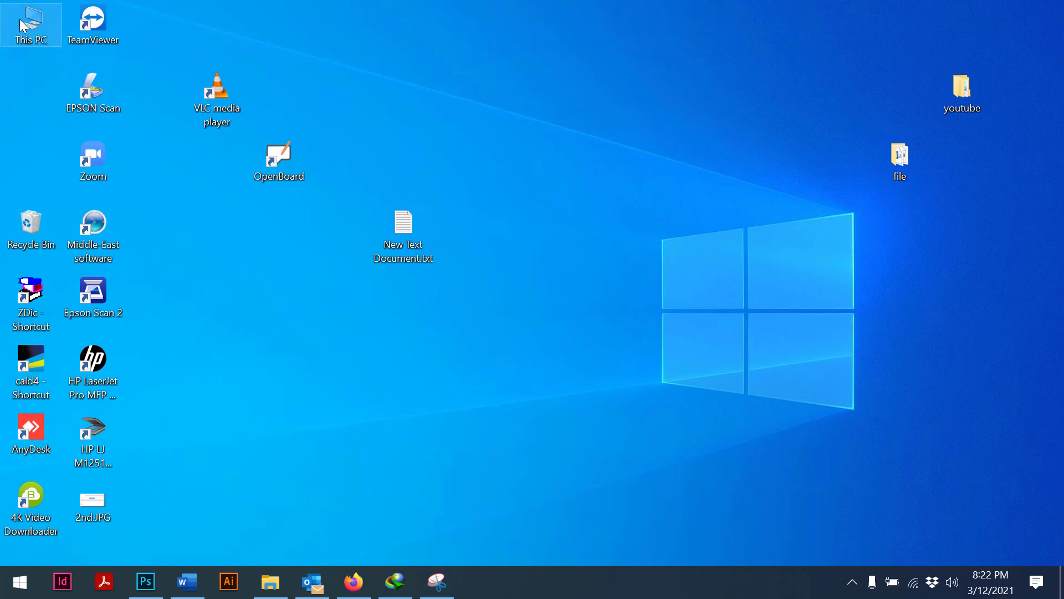
Open Disk Cleanup for Local Disk (C:) from the drive's properties in This PC
{"action": "double_click", "coordinate": [38, 21]}
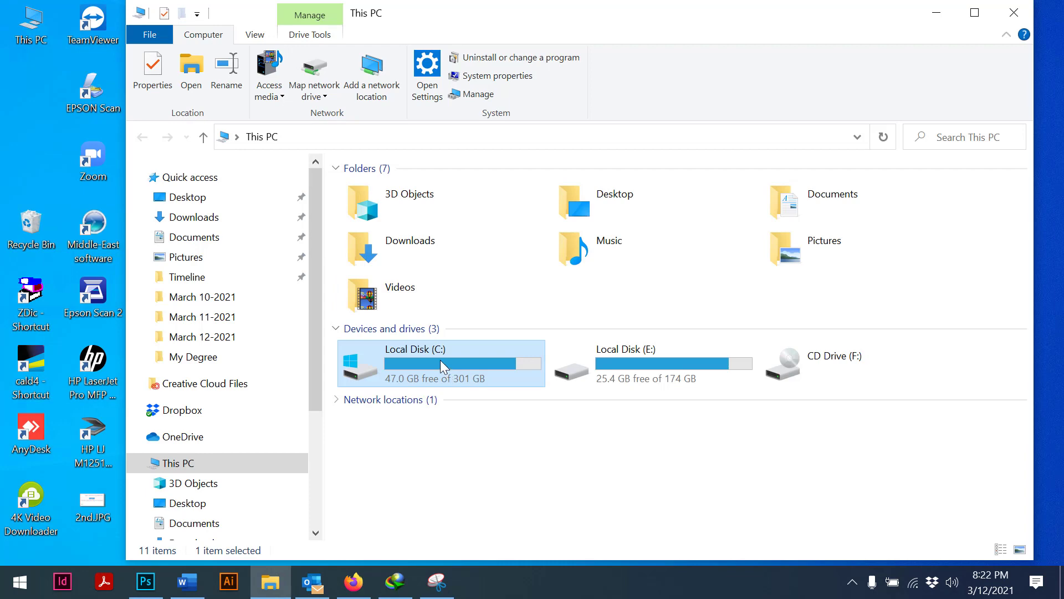
{"action": "right_click", "coordinate": [440, 360]}
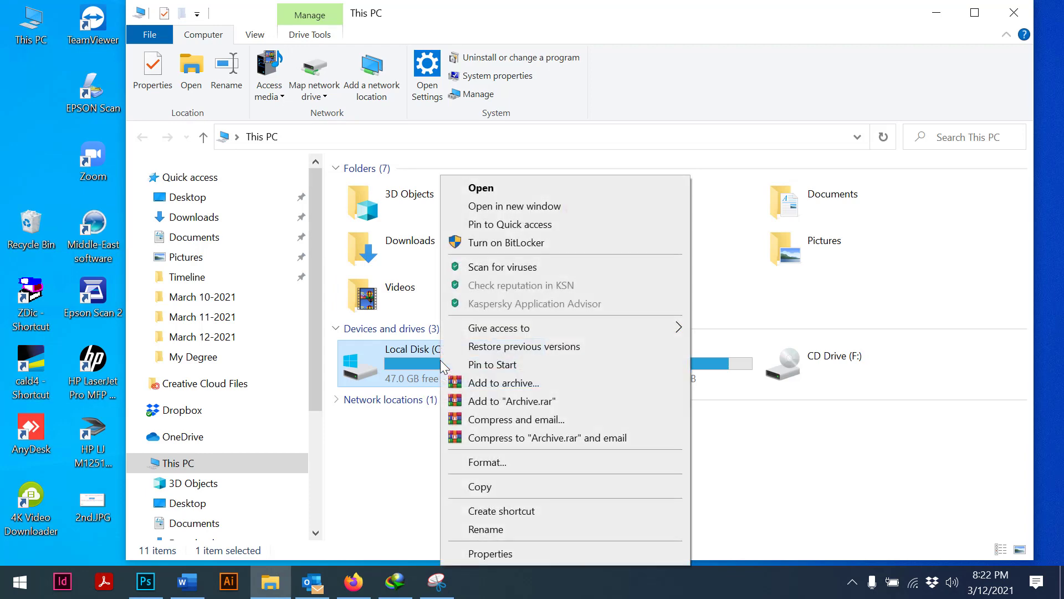
{"action": "left_click", "coordinate": [491, 555]}
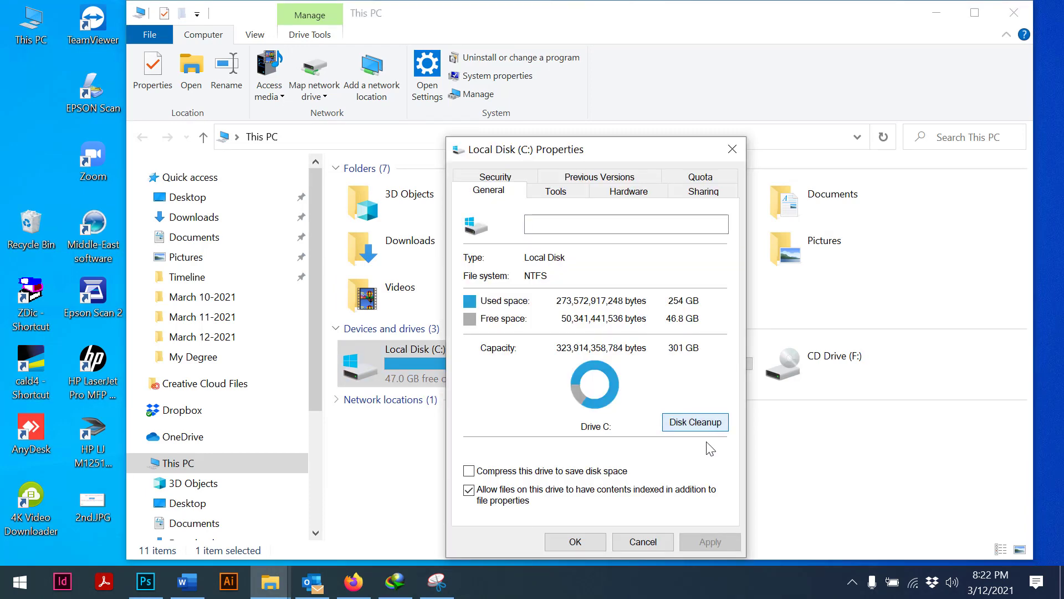
{"action": "left_click", "coordinate": [696, 423]}
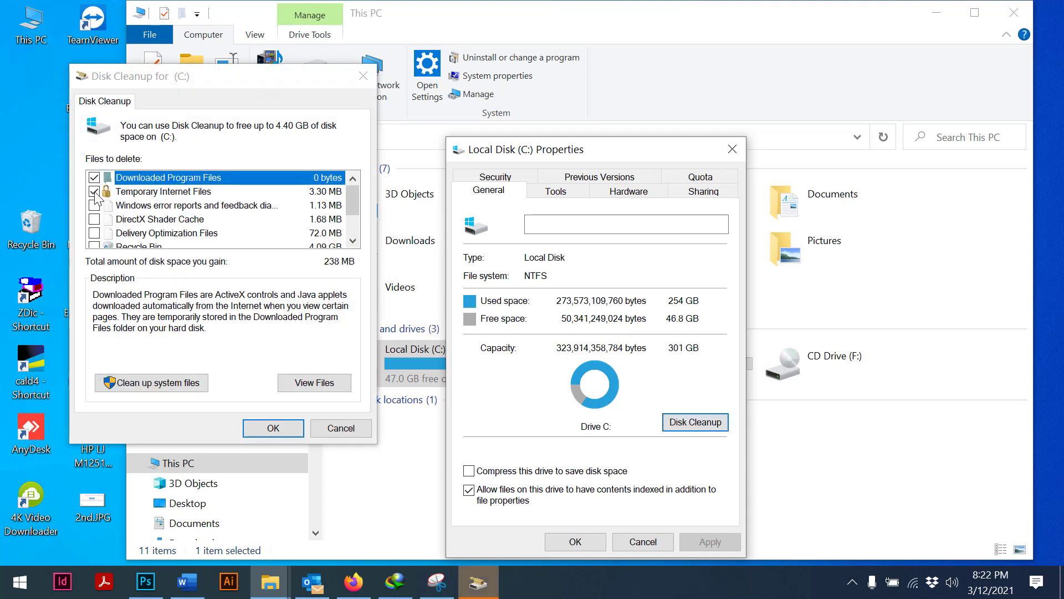
Mark Temporary files, Recycle Bin, Delivery Optimization Files, DirectX Shader Cache and Windows error reports for deletion in Disk Cleanup
{"action": "scroll", "coordinate": [96, 213], "scroll_direction": "down", "scroll_amount": 1}
{"action": "left_click", "coordinate": [95, 217]}
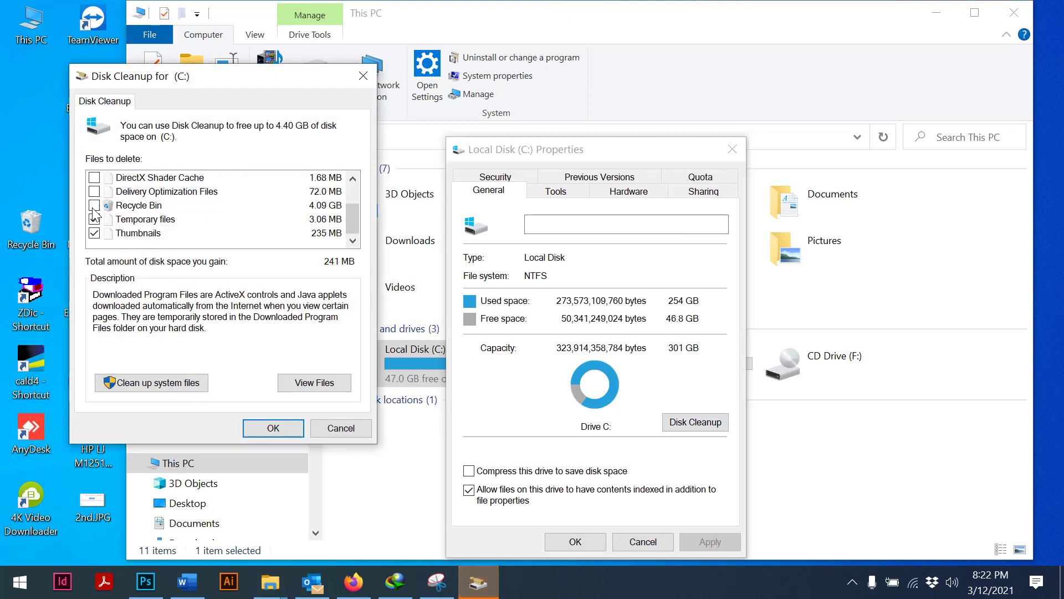
{"action": "left_click", "coordinate": [95, 206]}
{"action": "left_click", "coordinate": [95, 191]}
{"action": "left_click", "coordinate": [95, 178]}
{"action": "scroll", "coordinate": [95, 183], "scroll_direction": "up", "scroll_amount": 1}
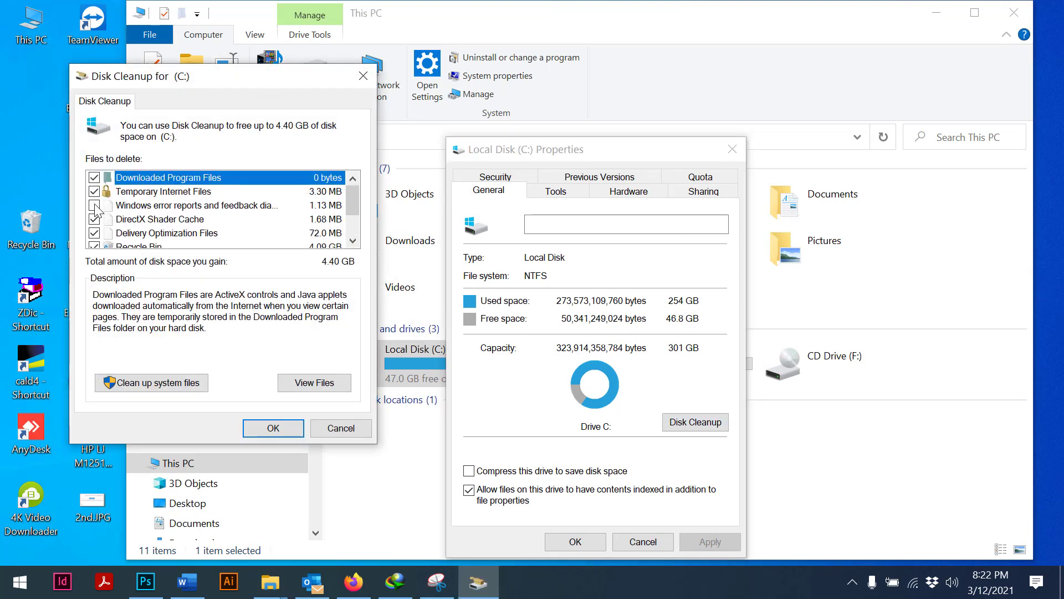
{"action": "left_click", "coordinate": [94, 206]}
Run the cleanup of the marked files on drive C: and close the drive's properties
{"action": "left_click", "coordinate": [286, 428]}
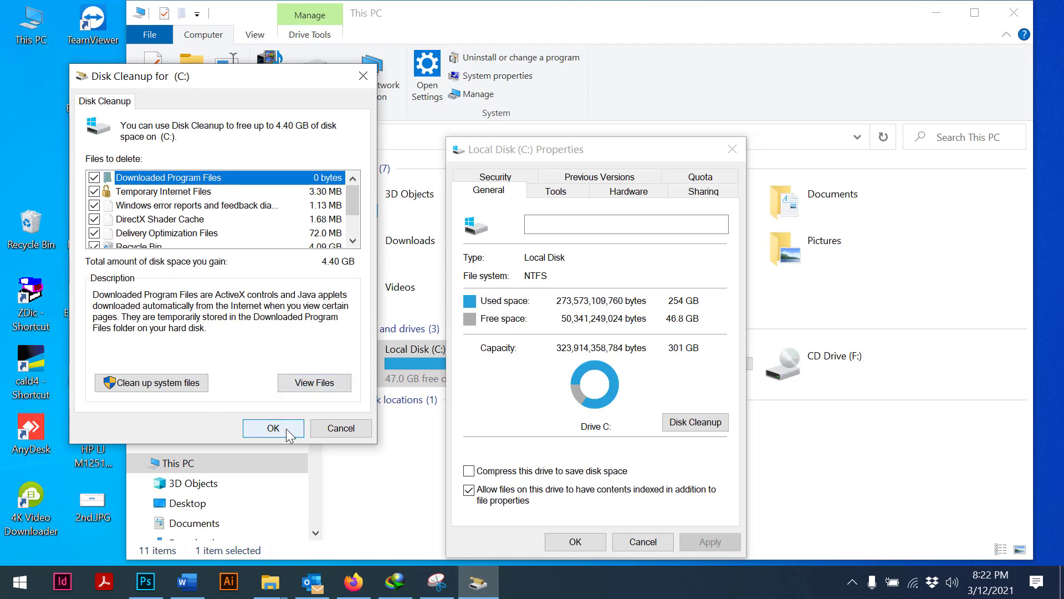
{"action": "left_click", "coordinate": [187, 383]}
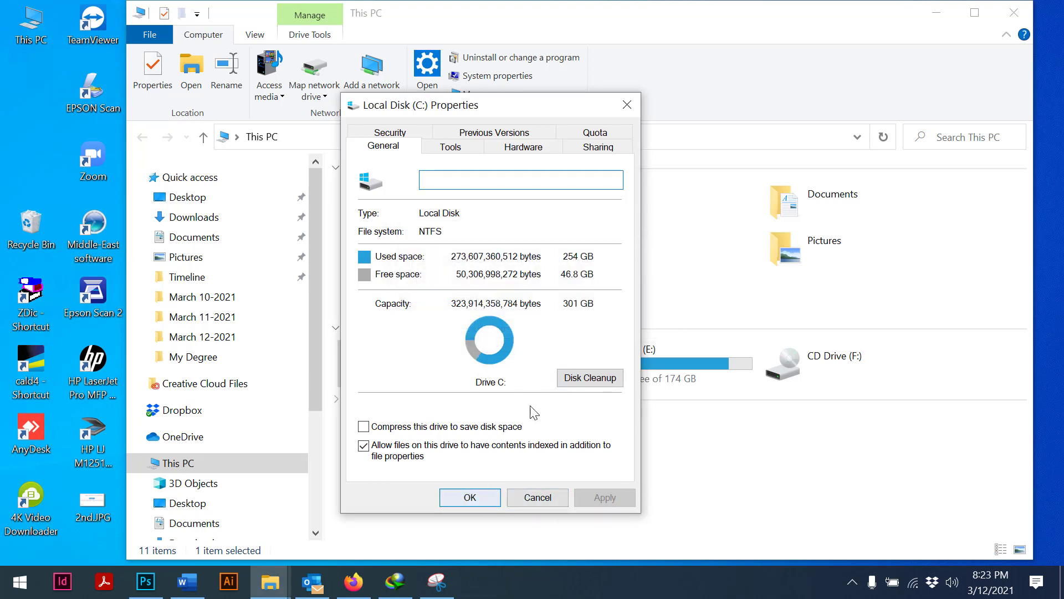
{"action": "left_click", "coordinate": [471, 498]}
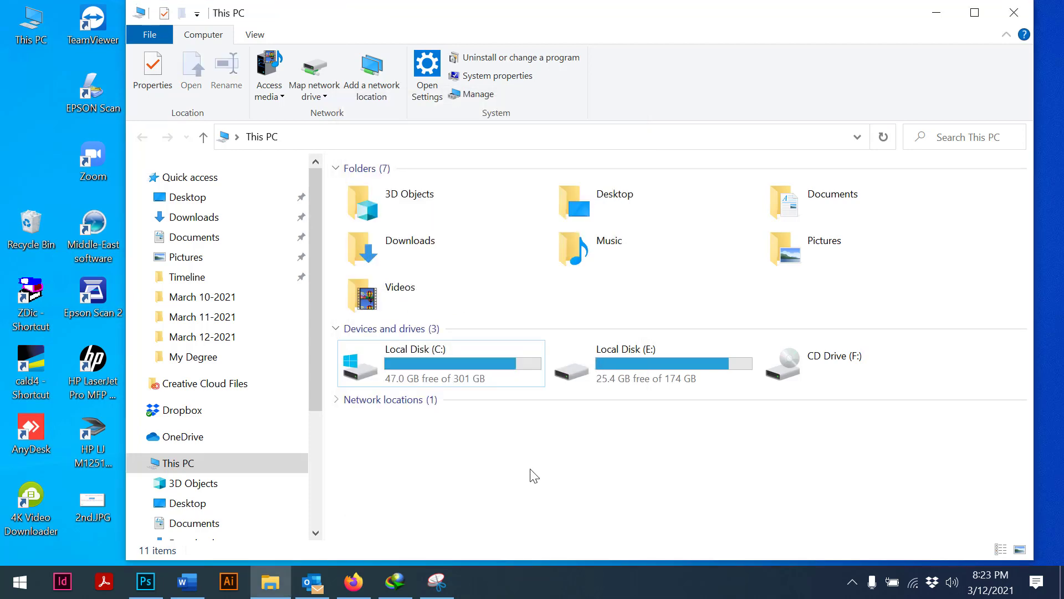
Open System Configuration by running msconfig from the Run dialog
{"action": "key", "text": "super"}
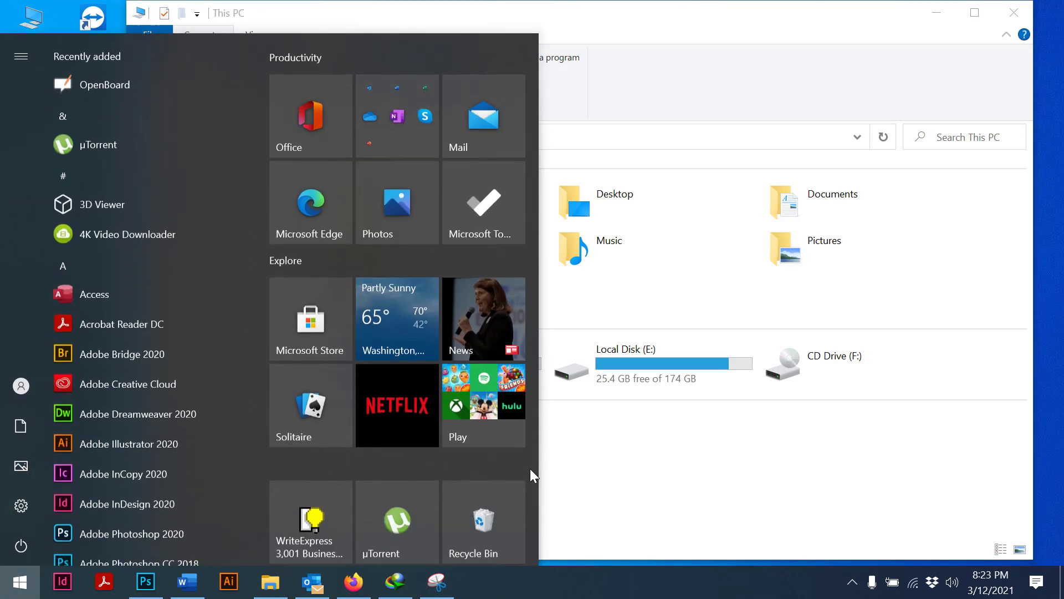
{"action": "type", "text": "run"}
{"action": "key", "text": "Return"}
{"action": "key", "text": "BackSpace"}
{"action": "key", "text": "BackSpace"}
{"action": "key", "text": "BackSpace"}
{"action": "key", "text": "BackSpace"}
{"action": "key", "text": "BackSpace"}
{"action": "key", "text": "BackSpace"}
{"action": "key", "text": "BackSpace"}
{"action": "key", "text": "BackSpace"}
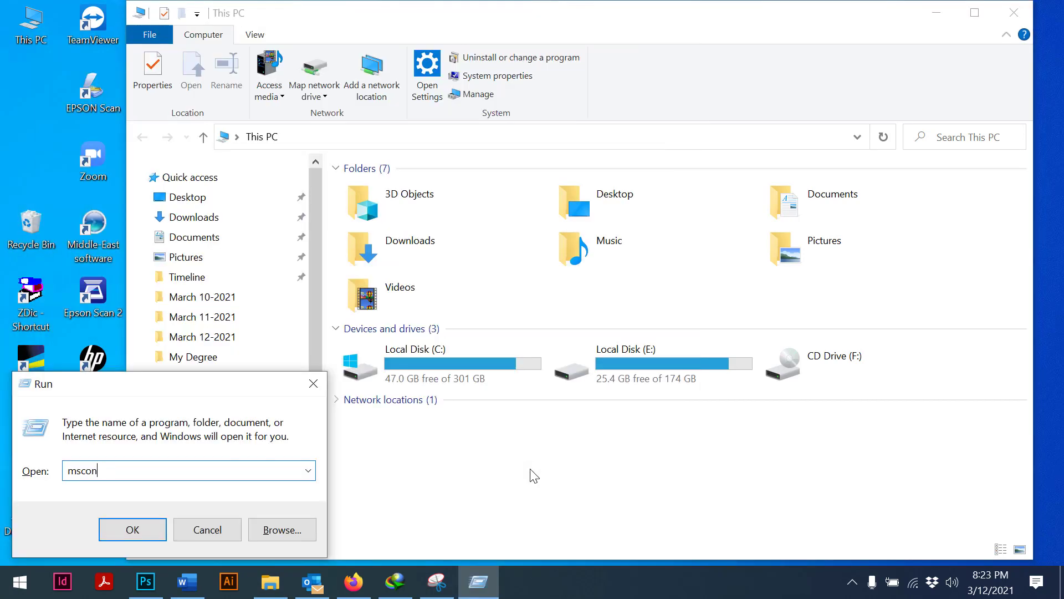
{"action": "type", "text": "ms"}
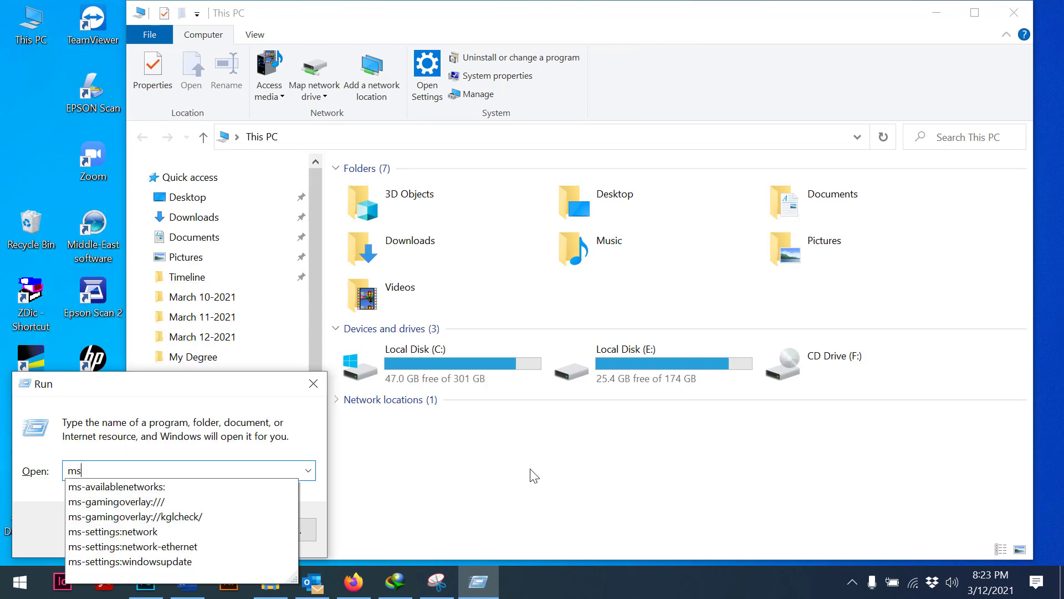
{"action": "type", "text": "config"}
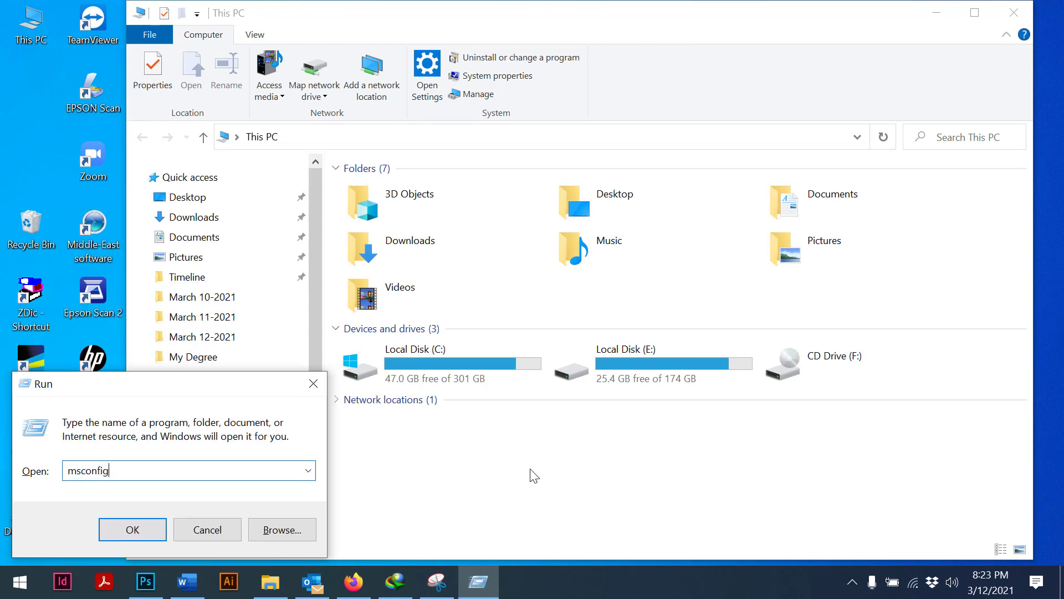
{"action": "key", "text": "Return"}
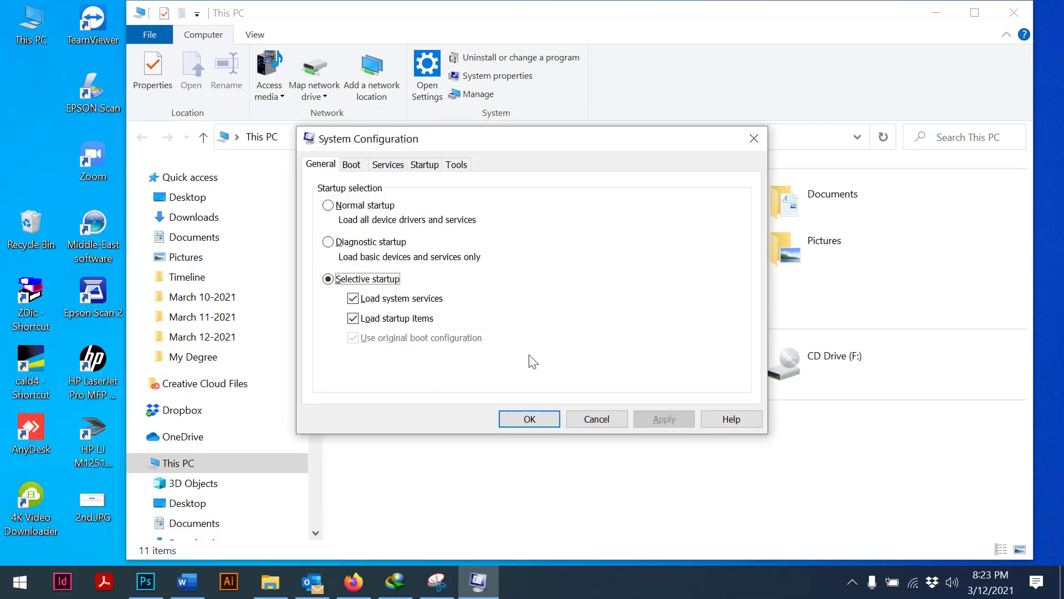
Show the services list in System Configuration and hide all Microsoft services
{"action": "left_click", "coordinate": [424, 166]}
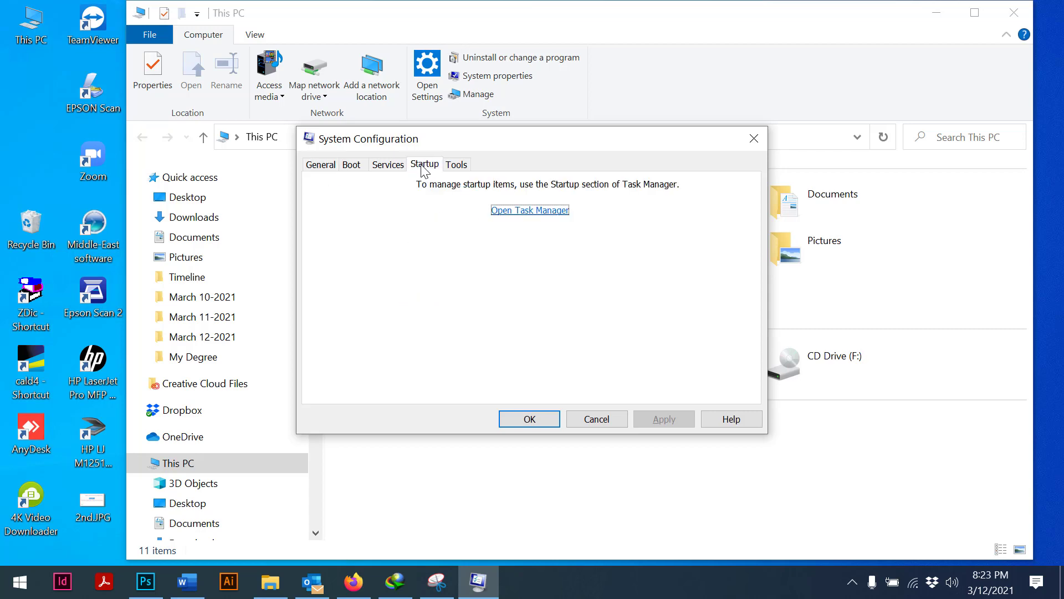
{"action": "left_click", "coordinate": [388, 165]}
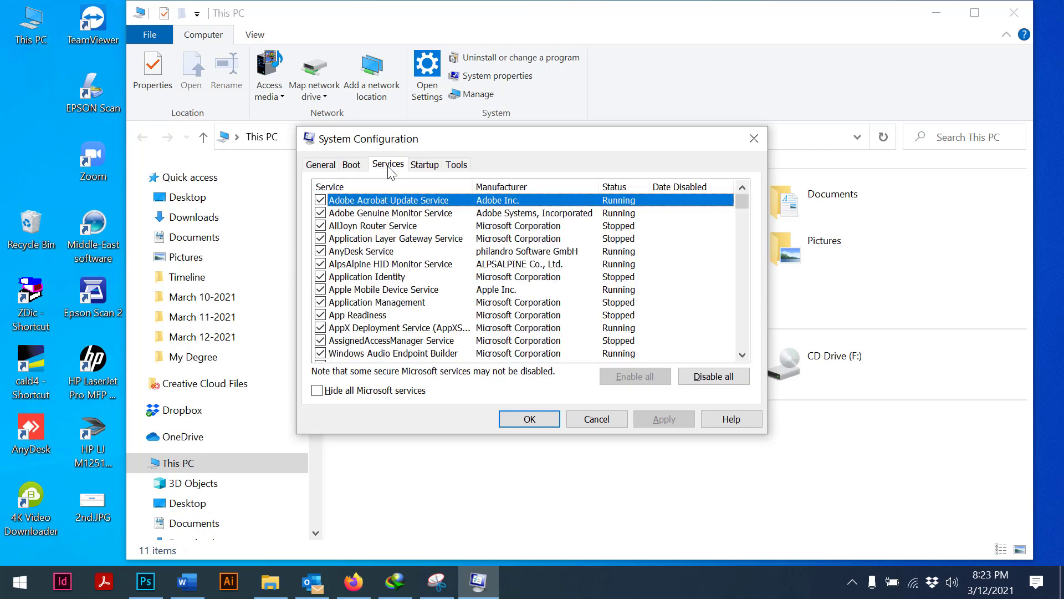
{"action": "left_click", "coordinate": [388, 165]}
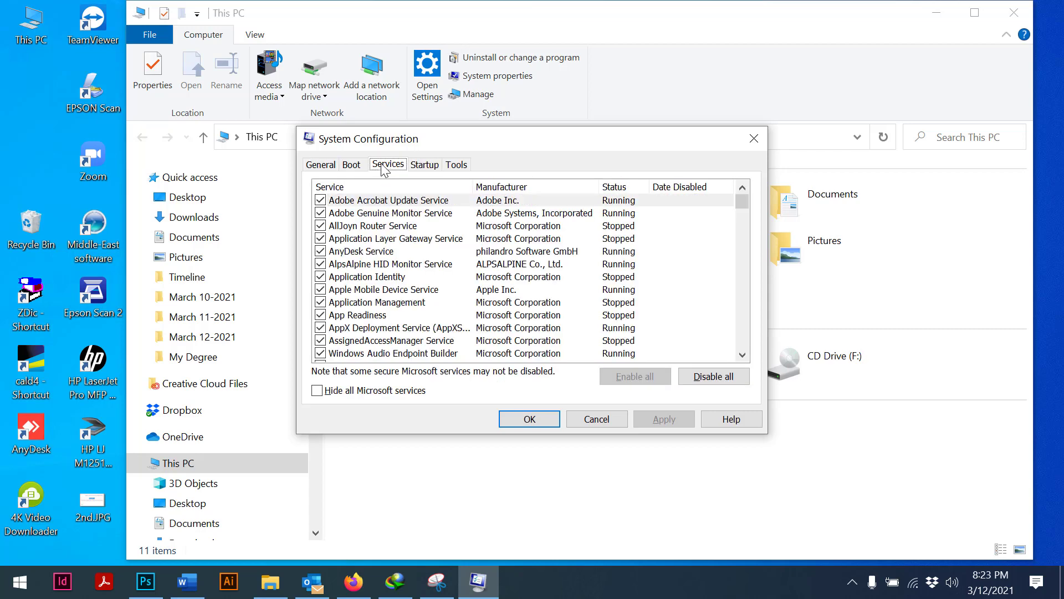
{"action": "left_click", "coordinate": [317, 391]}
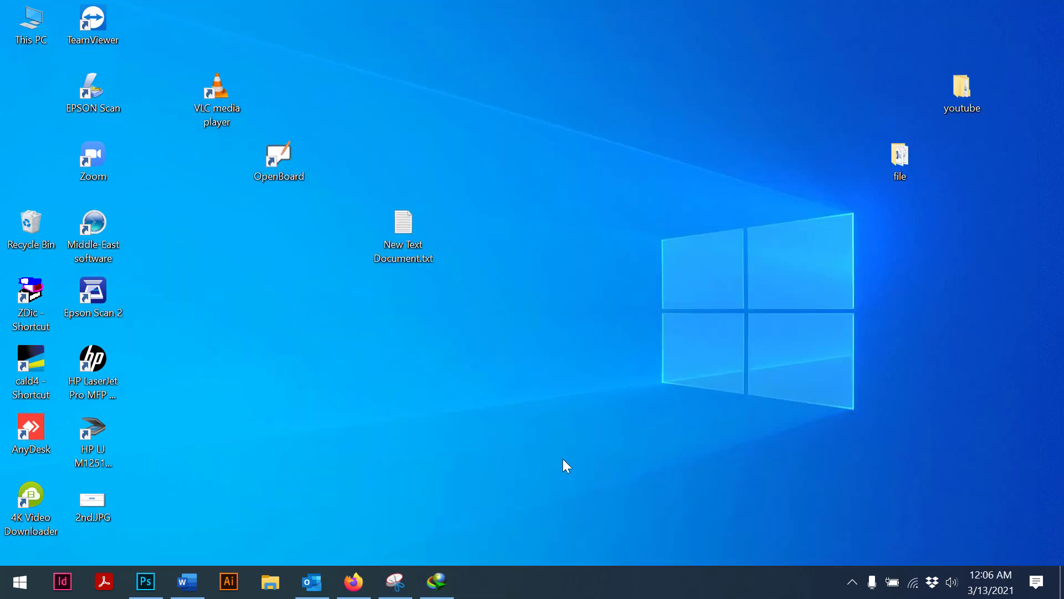
Open Registry Editor by running regedit from the Run dialog
{"action": "left_click", "coordinate": [21, 581]}
{"action": "type", "text": "run"}
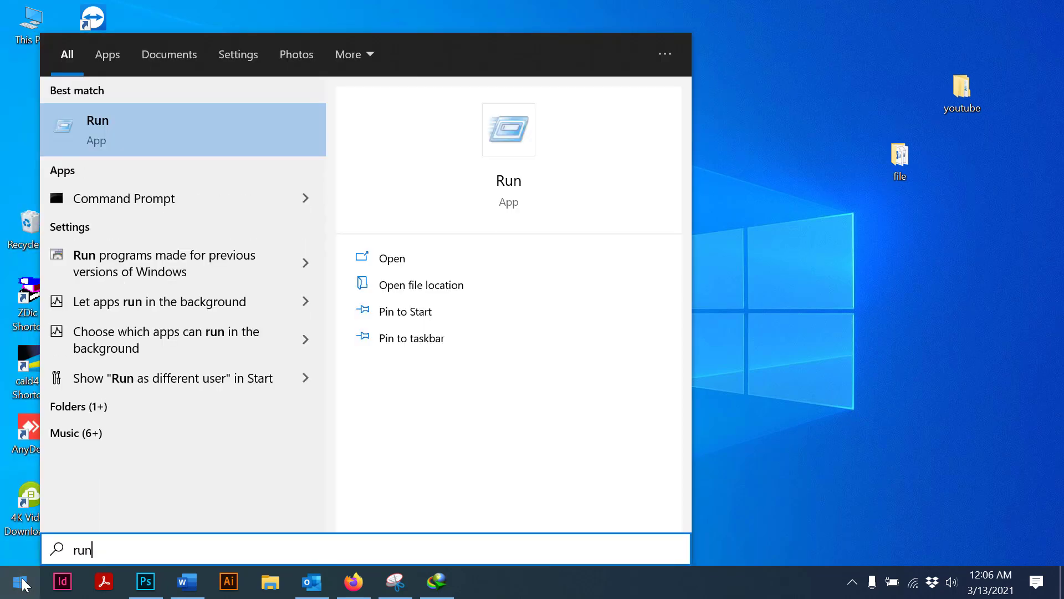
{"action": "key", "text": "Return"}
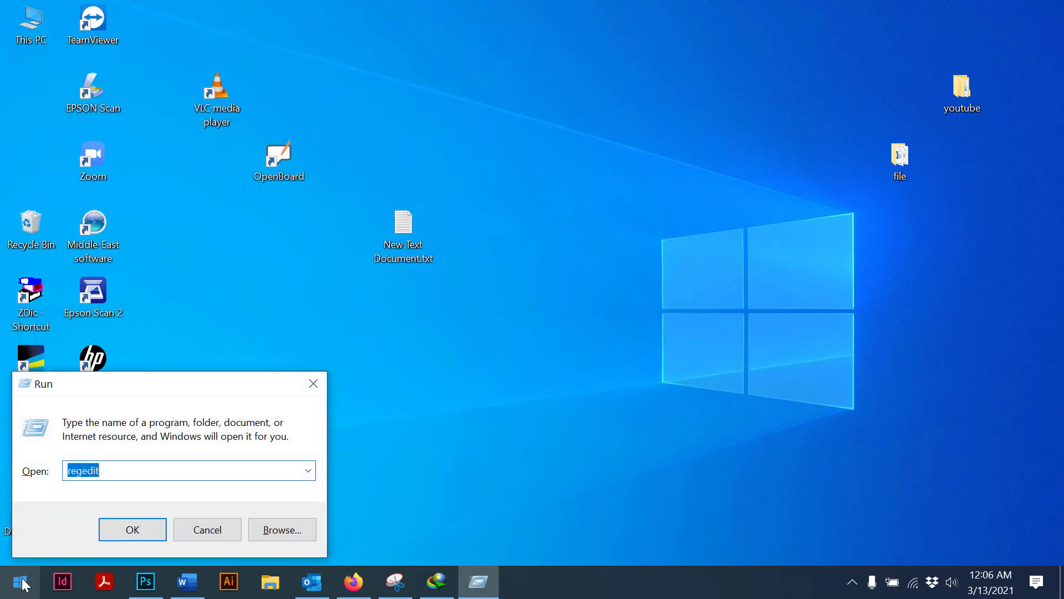
{"action": "type", "text": "reg"}
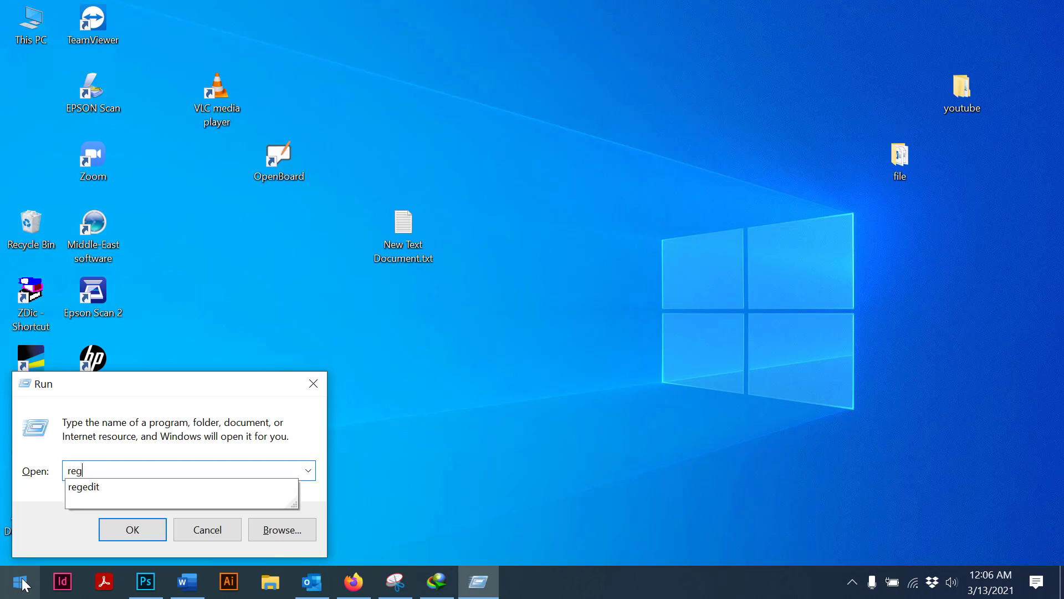
{"action": "type", "text": "edir"}
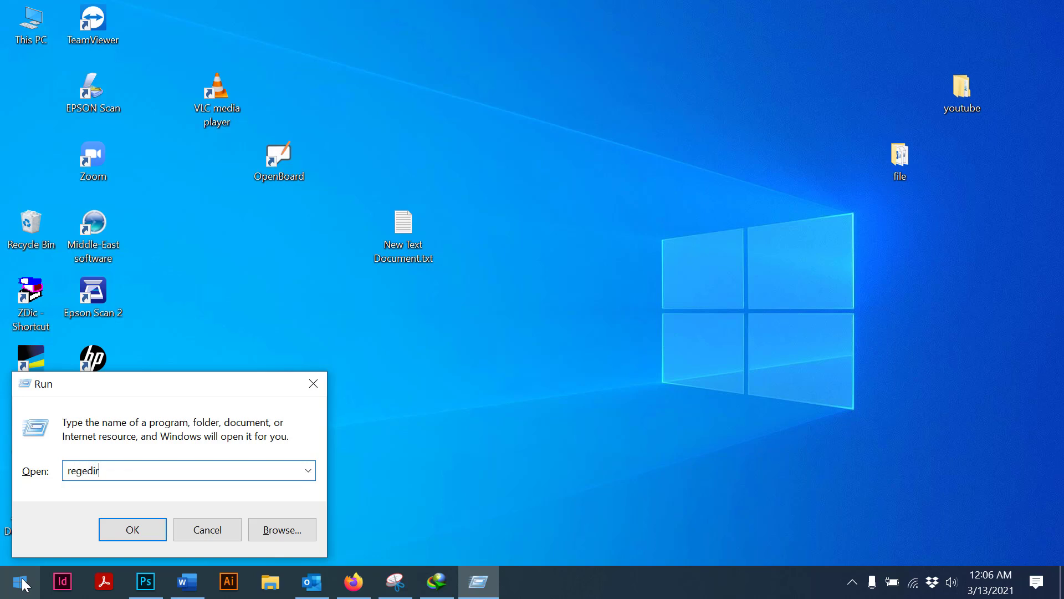
{"action": "key", "text": "BackSpace"}
{"action": "type", "text": "t"}
{"action": "key", "text": "Return"}
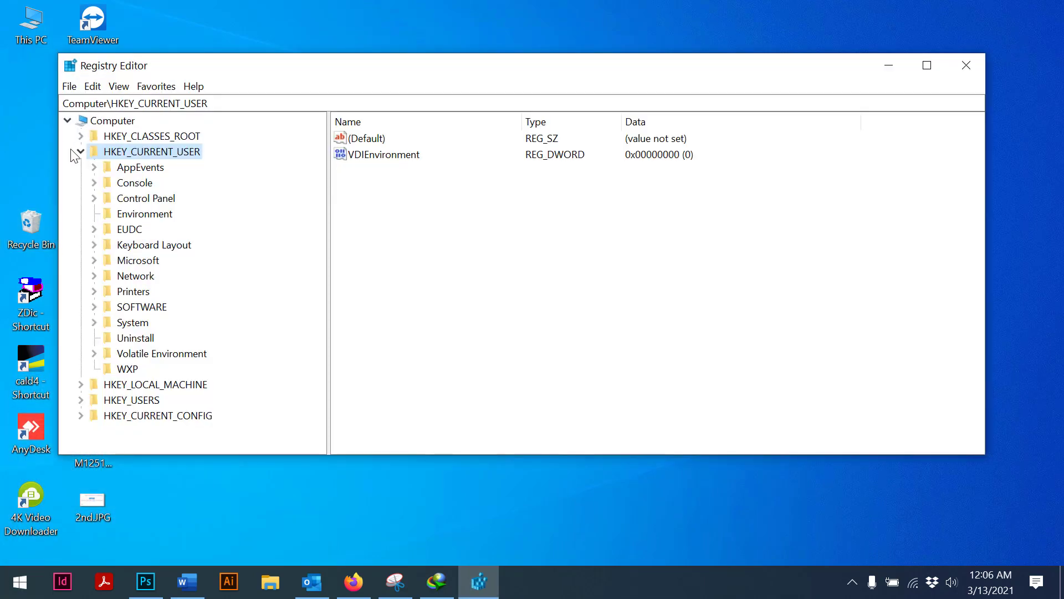
Show the values of the registry key HKEY_CURRENT_USER\Control Panel\Desktop
{"action": "left_click", "coordinate": [80, 152]}
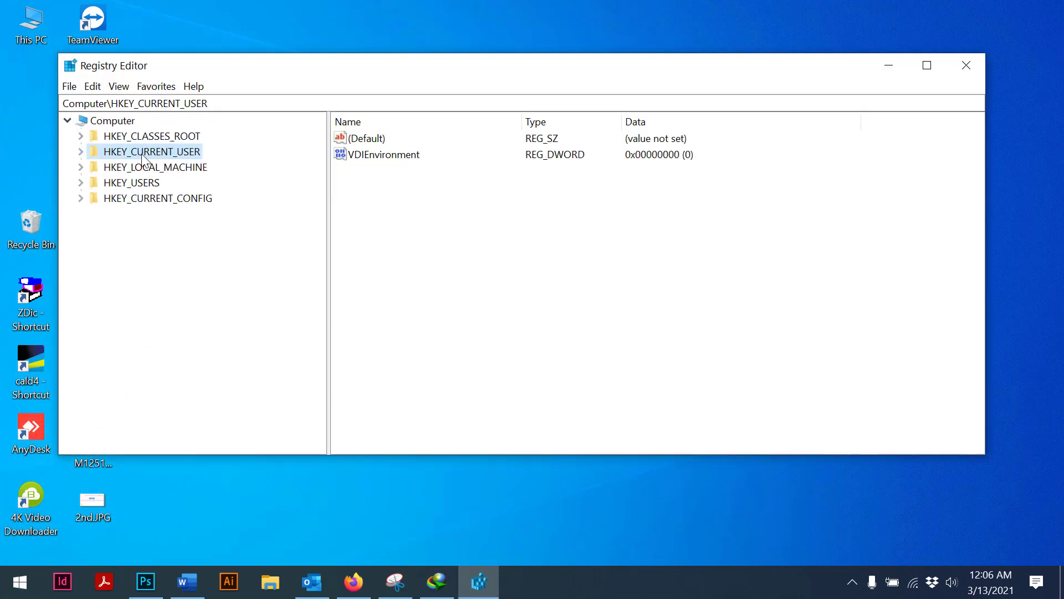
{"action": "left_click", "coordinate": [80, 151]}
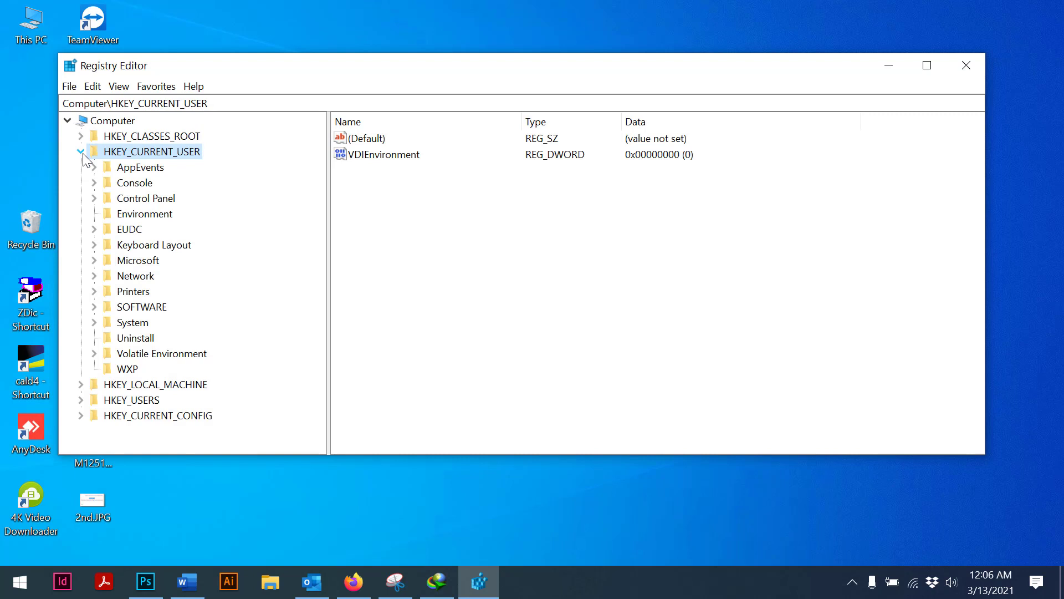
{"action": "left_click", "coordinate": [94, 198]}
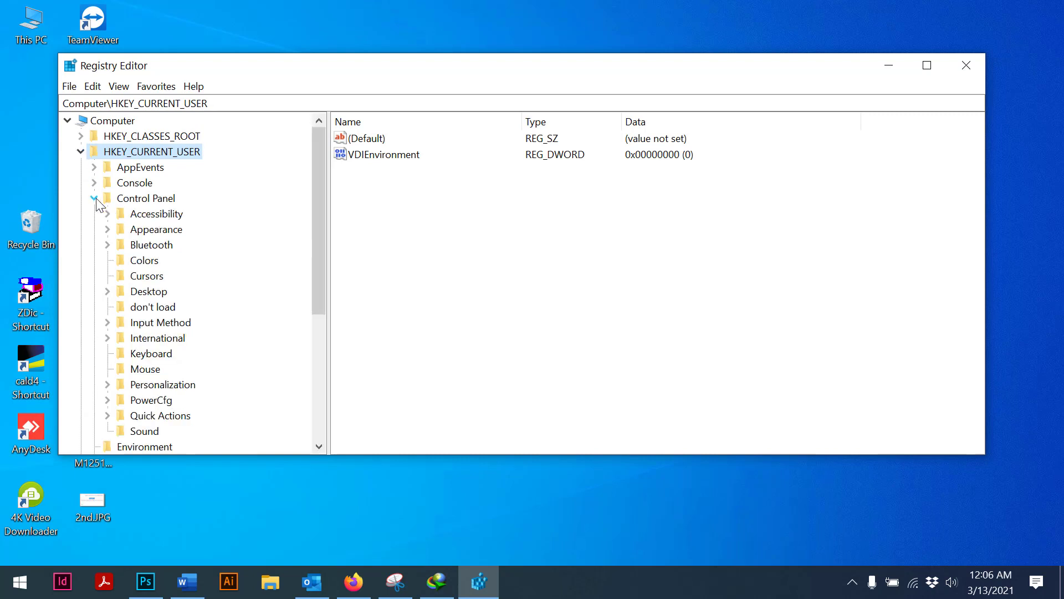
{"action": "left_click", "coordinate": [133, 294]}
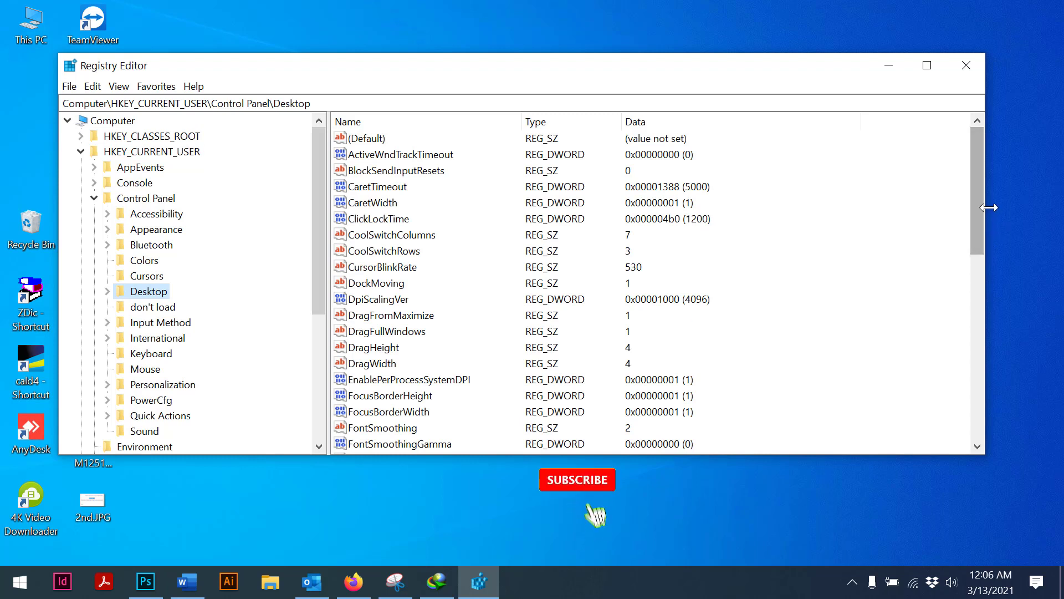
Set the value data of MenuShowDelay in the Desktop key to 10
{"action": "left_click_drag", "start_coordinate": [978, 198], "coordinate": [996, 281]}
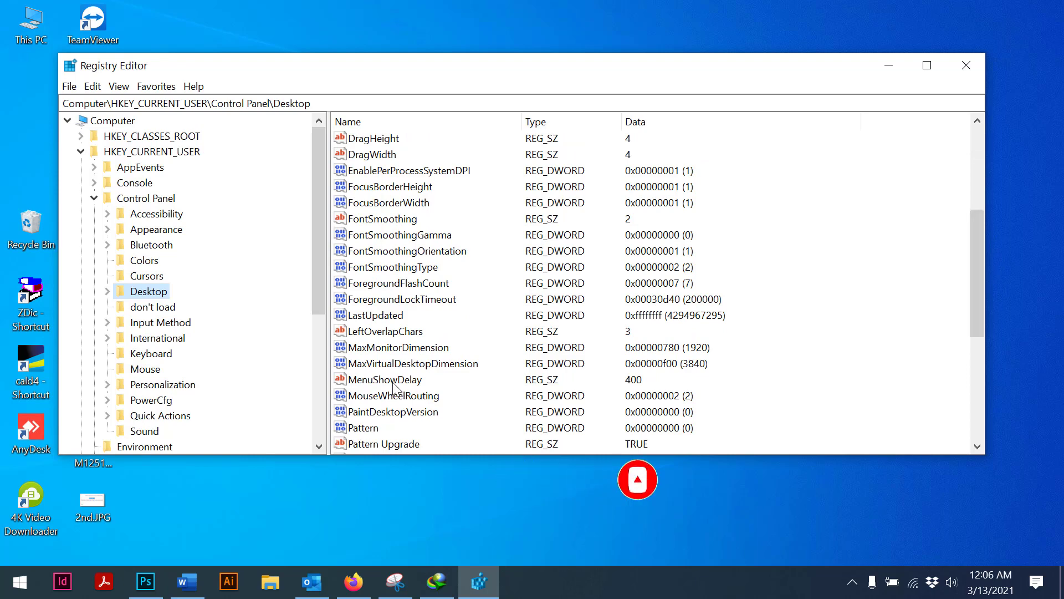
{"action": "double_click", "coordinate": [393, 383]}
{"action": "left_click", "coordinate": [139, 226]}
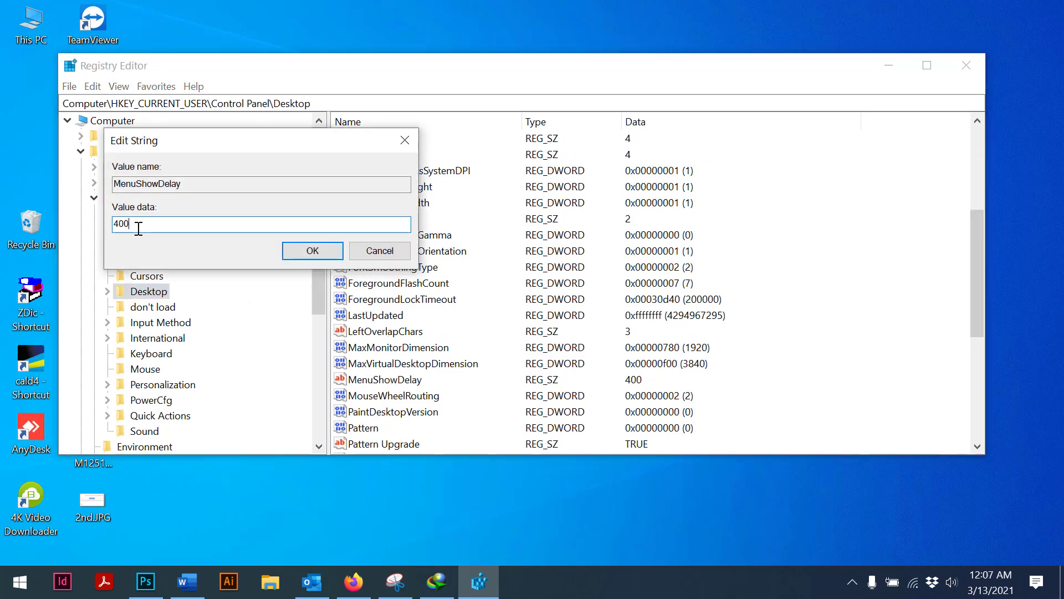
{"action": "left_click_drag", "start_coordinate": [139, 226], "coordinate": [88, 223]}
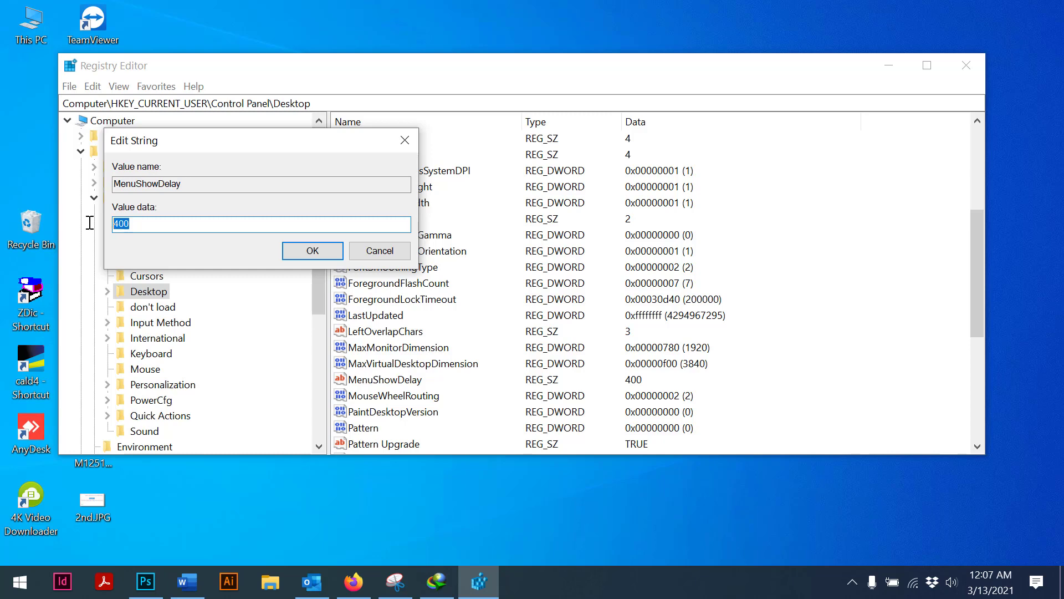
{"action": "type", "text": "10"}
{"action": "left_click", "coordinate": [298, 252]}
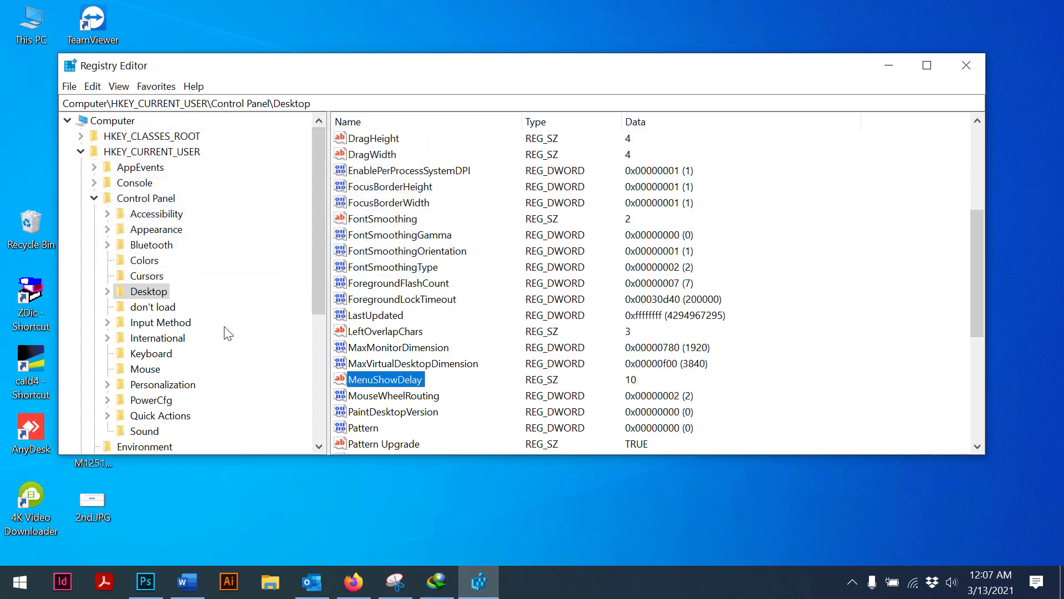
Set the value data of MouseHoverTime in the Control Panel\Mouse registry key to 10 and close Registry Editor
{"action": "left_click", "coordinate": [147, 373]}
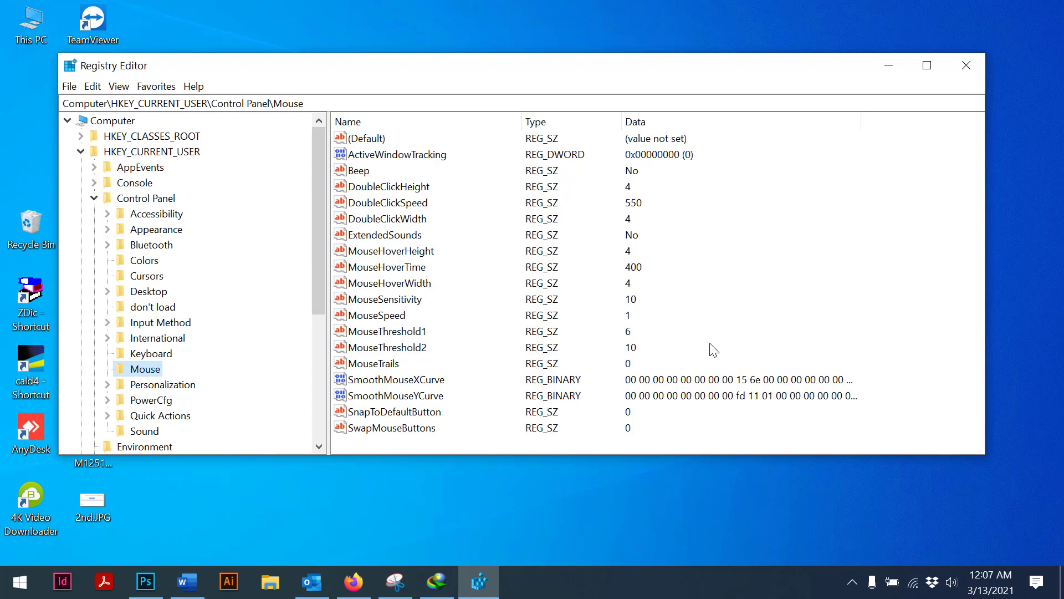
{"action": "double_click", "coordinate": [413, 272]}
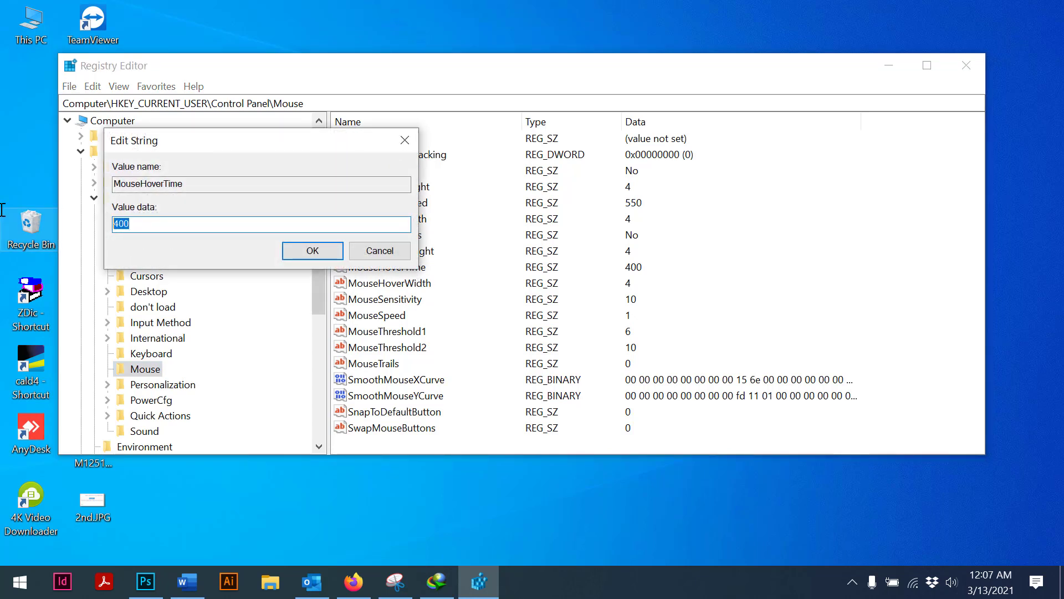
{"action": "type", "text": "10"}
{"action": "left_click", "coordinate": [295, 251]}
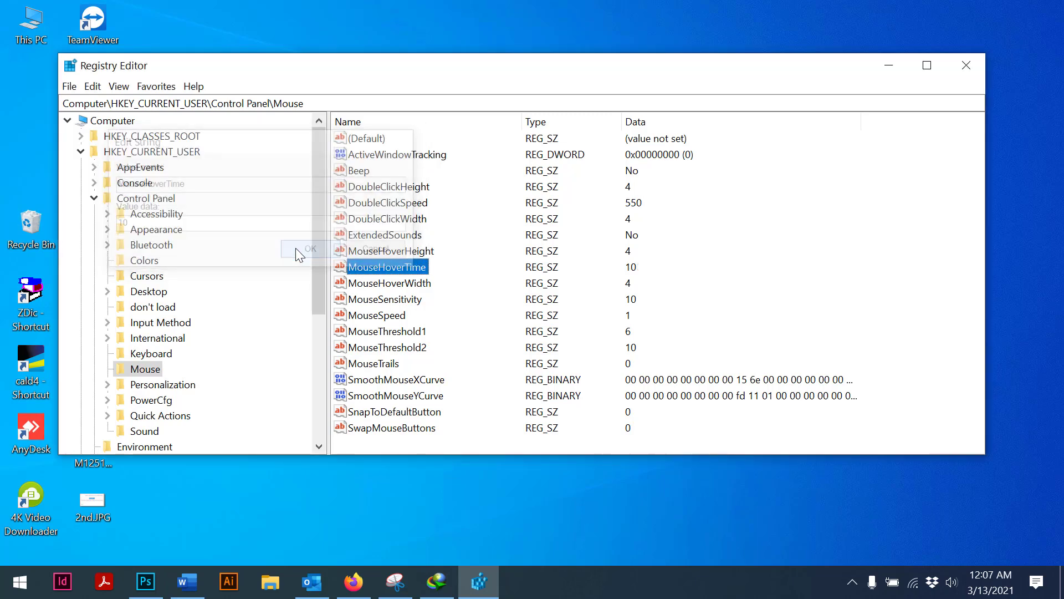
{"action": "left_click", "coordinate": [969, 68]}
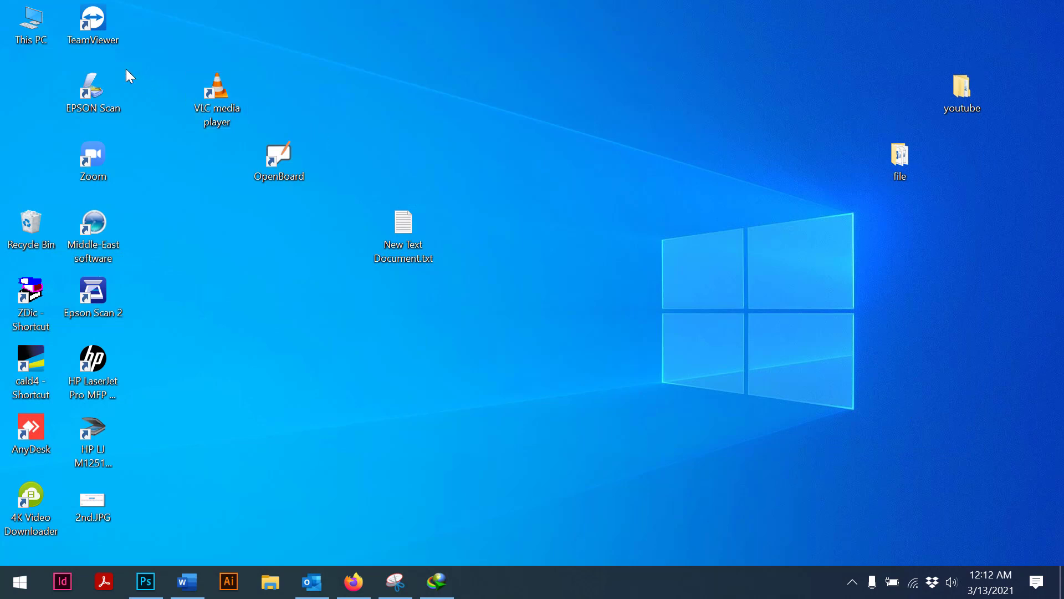
Open the Performance Options of the computer from This PC's properties and the advanced system settings
{"action": "double_click", "coordinate": [31, 34]}
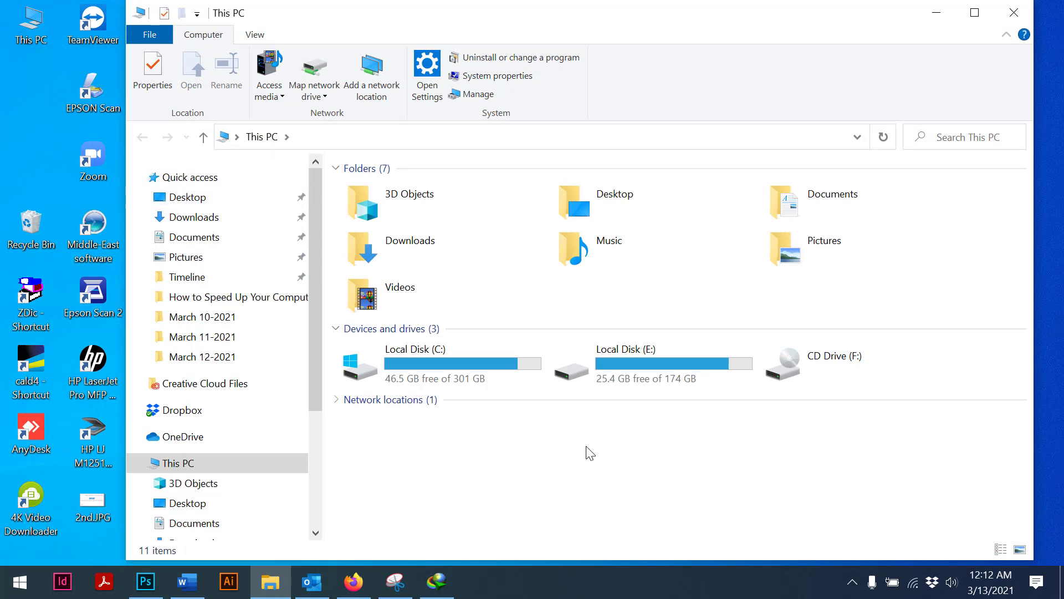
{"action": "right_click", "coordinate": [590, 453]}
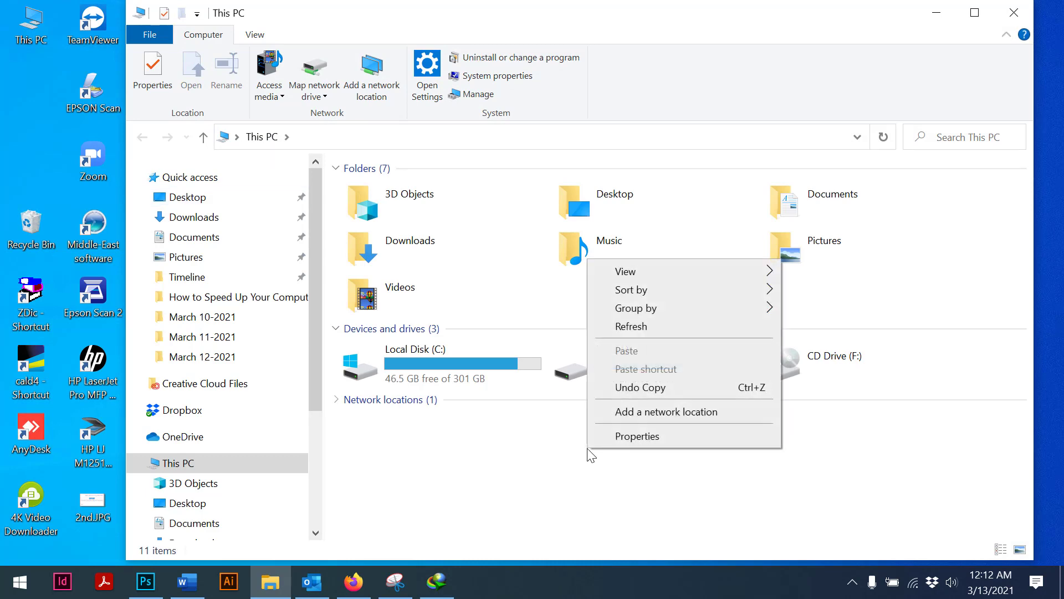
{"action": "left_click", "coordinate": [624, 437]}
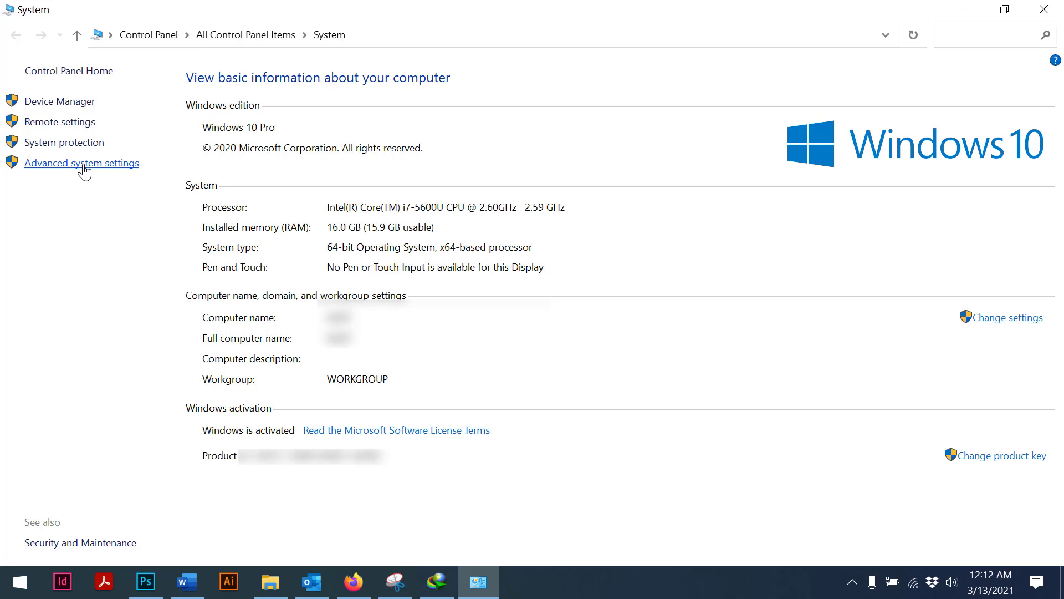
{"action": "left_click", "coordinate": [83, 164]}
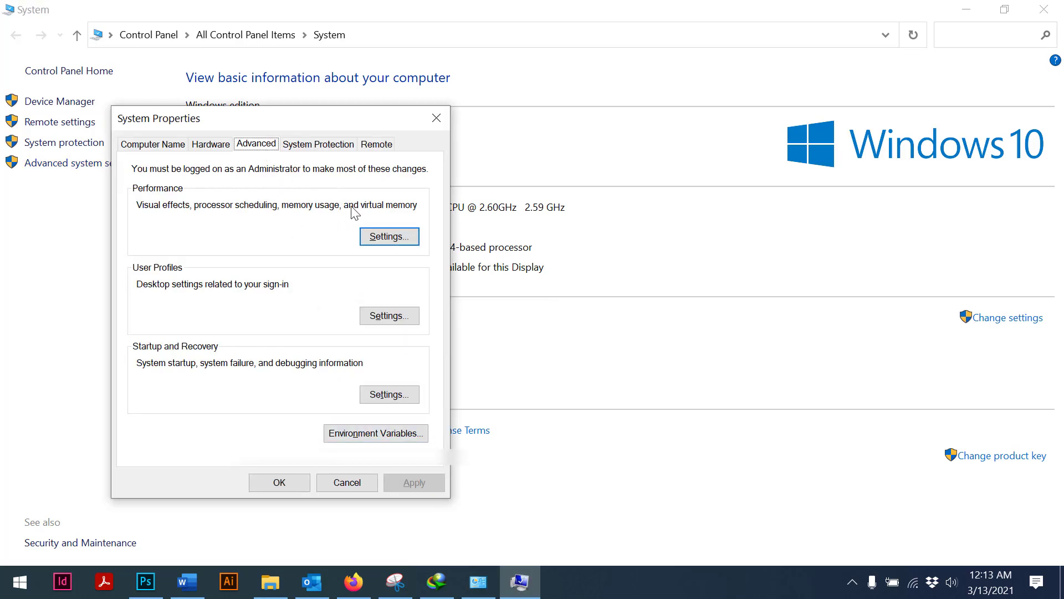
{"action": "left_click", "coordinate": [384, 237]}
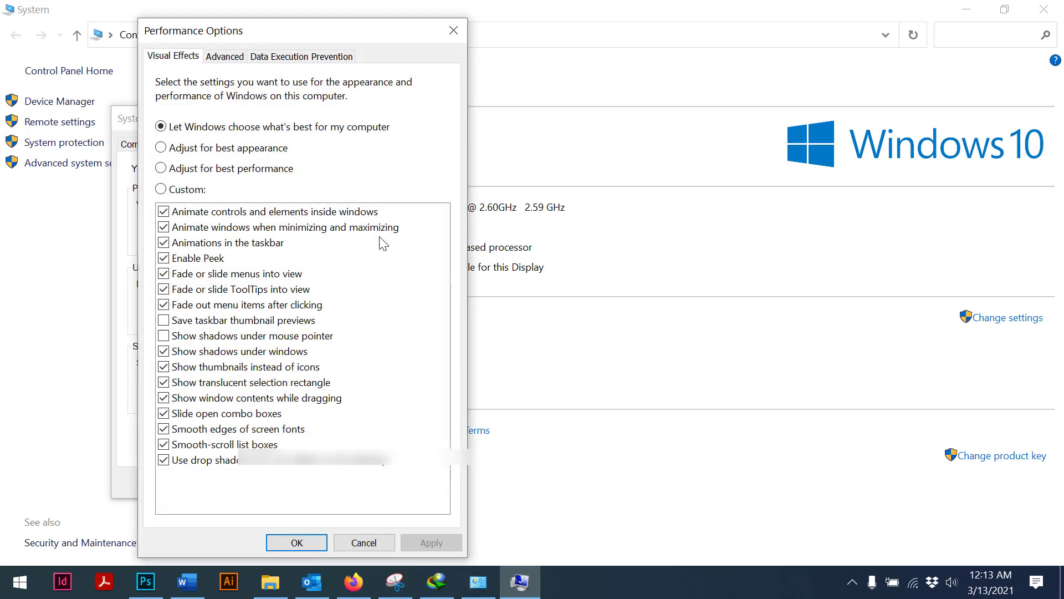
Adjust the visual effects for best performance, enable only Show shadows under mouse pointer, apply the changes and close System Properties
{"action": "left_click", "coordinate": [160, 168]}
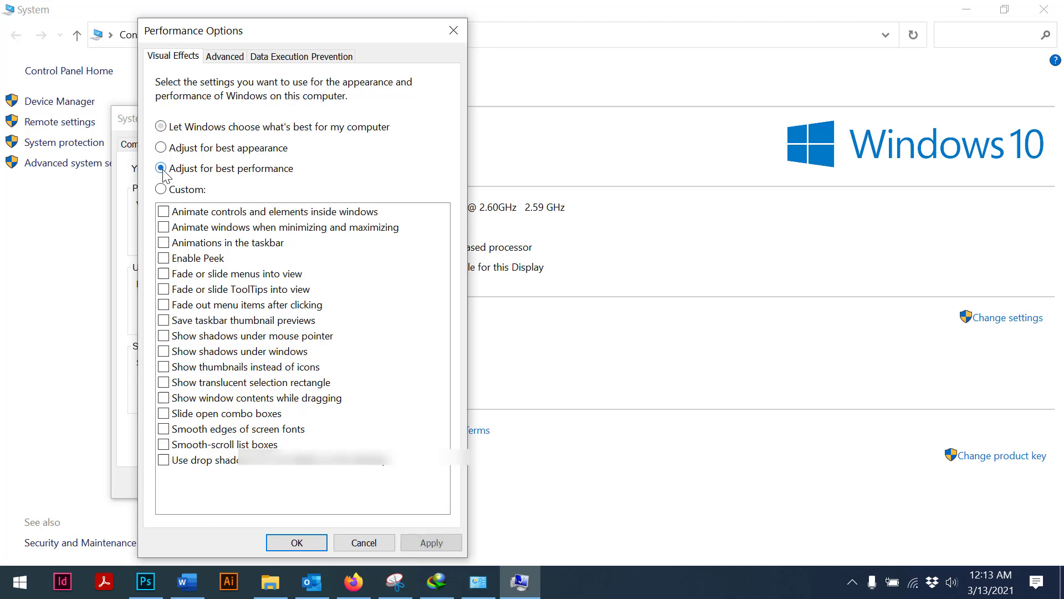
{"action": "left_click", "coordinate": [165, 337]}
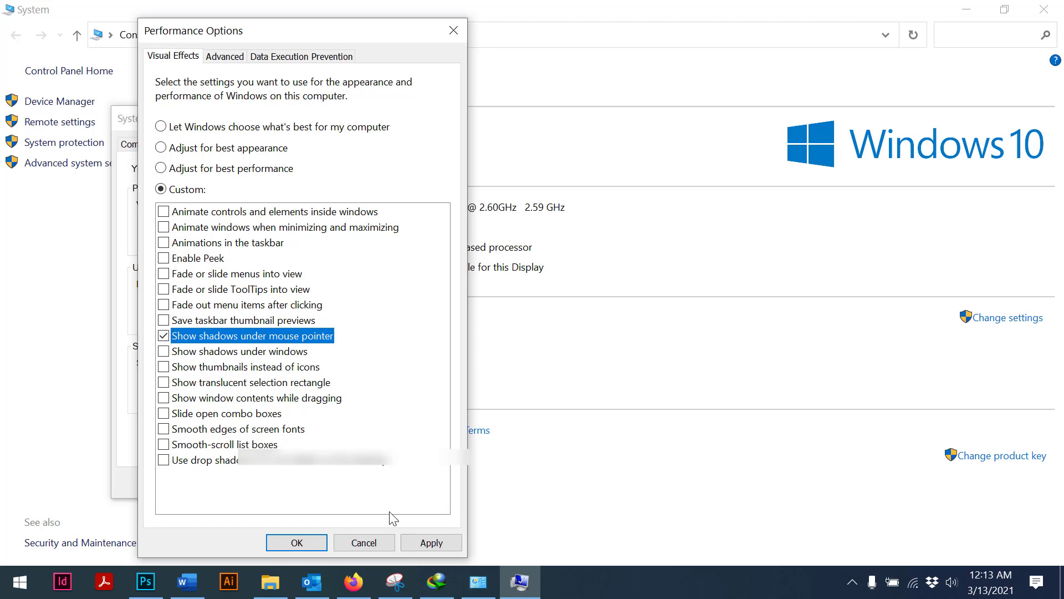
{"action": "left_click", "coordinate": [438, 543]}
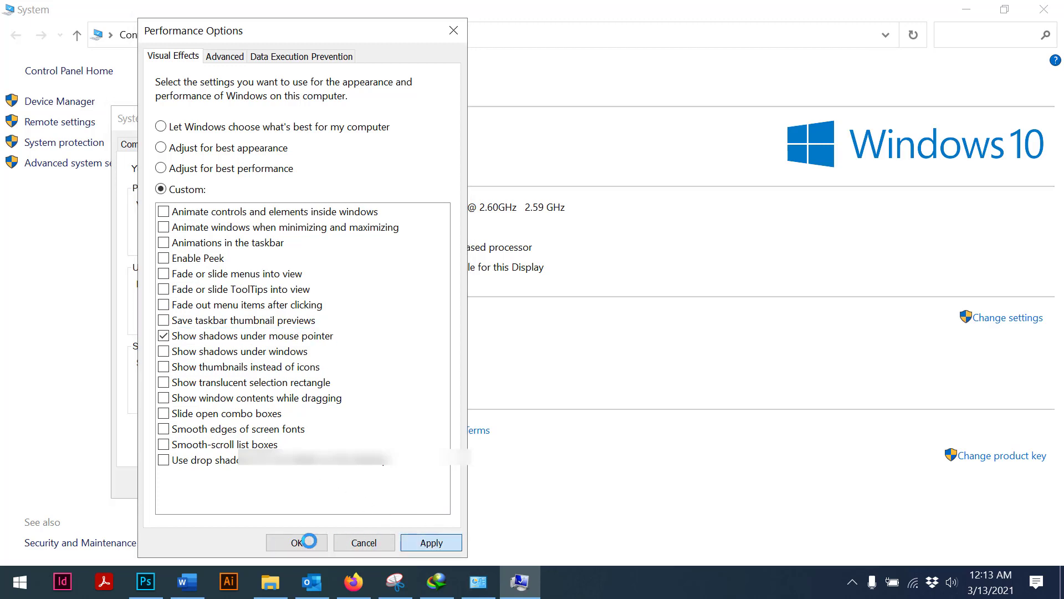
{"action": "left_click", "coordinate": [298, 543]}
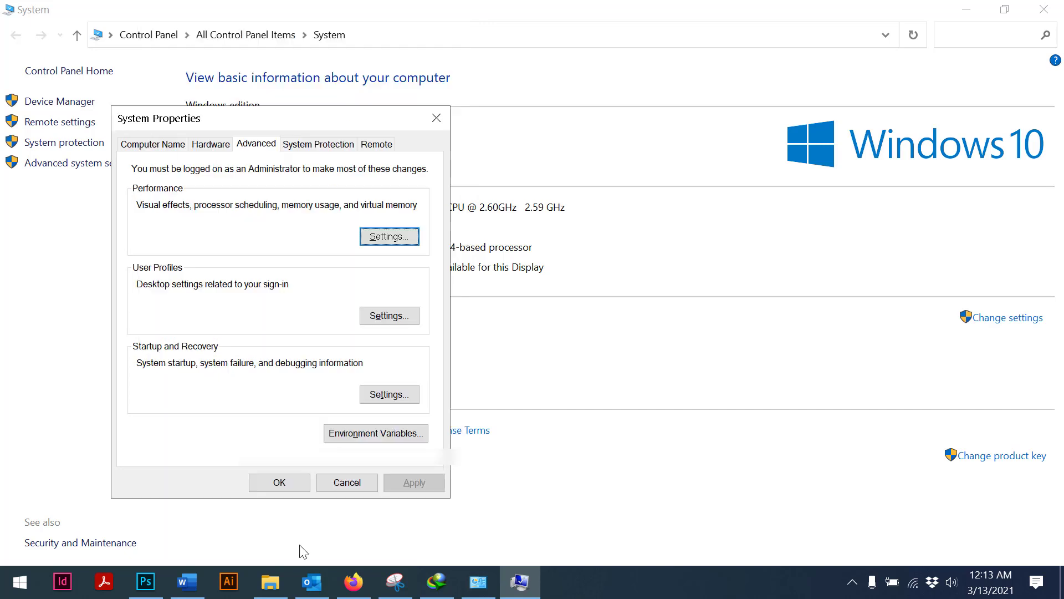
{"action": "left_click", "coordinate": [278, 485]}
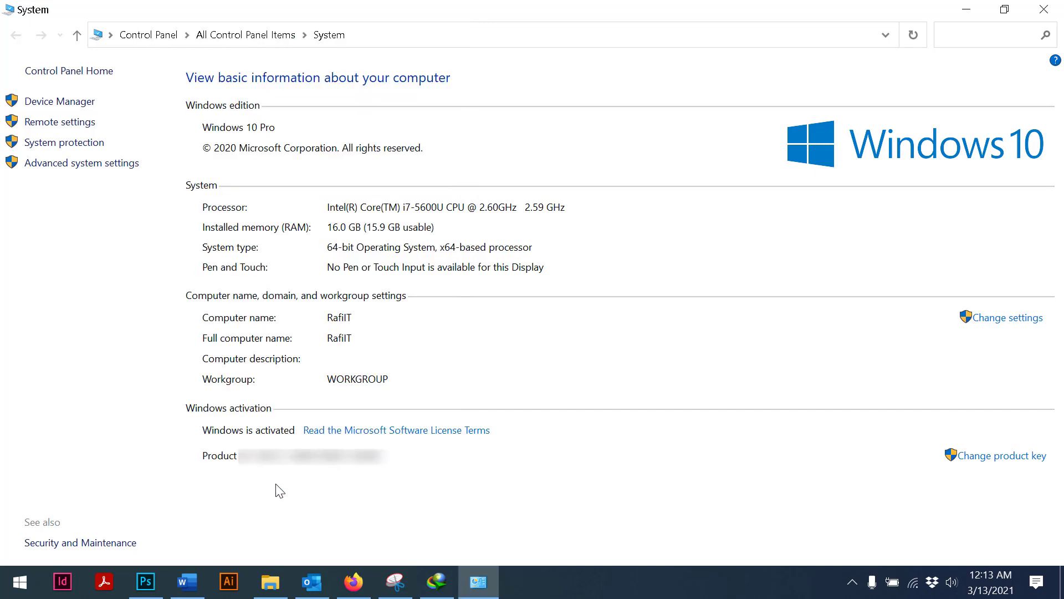